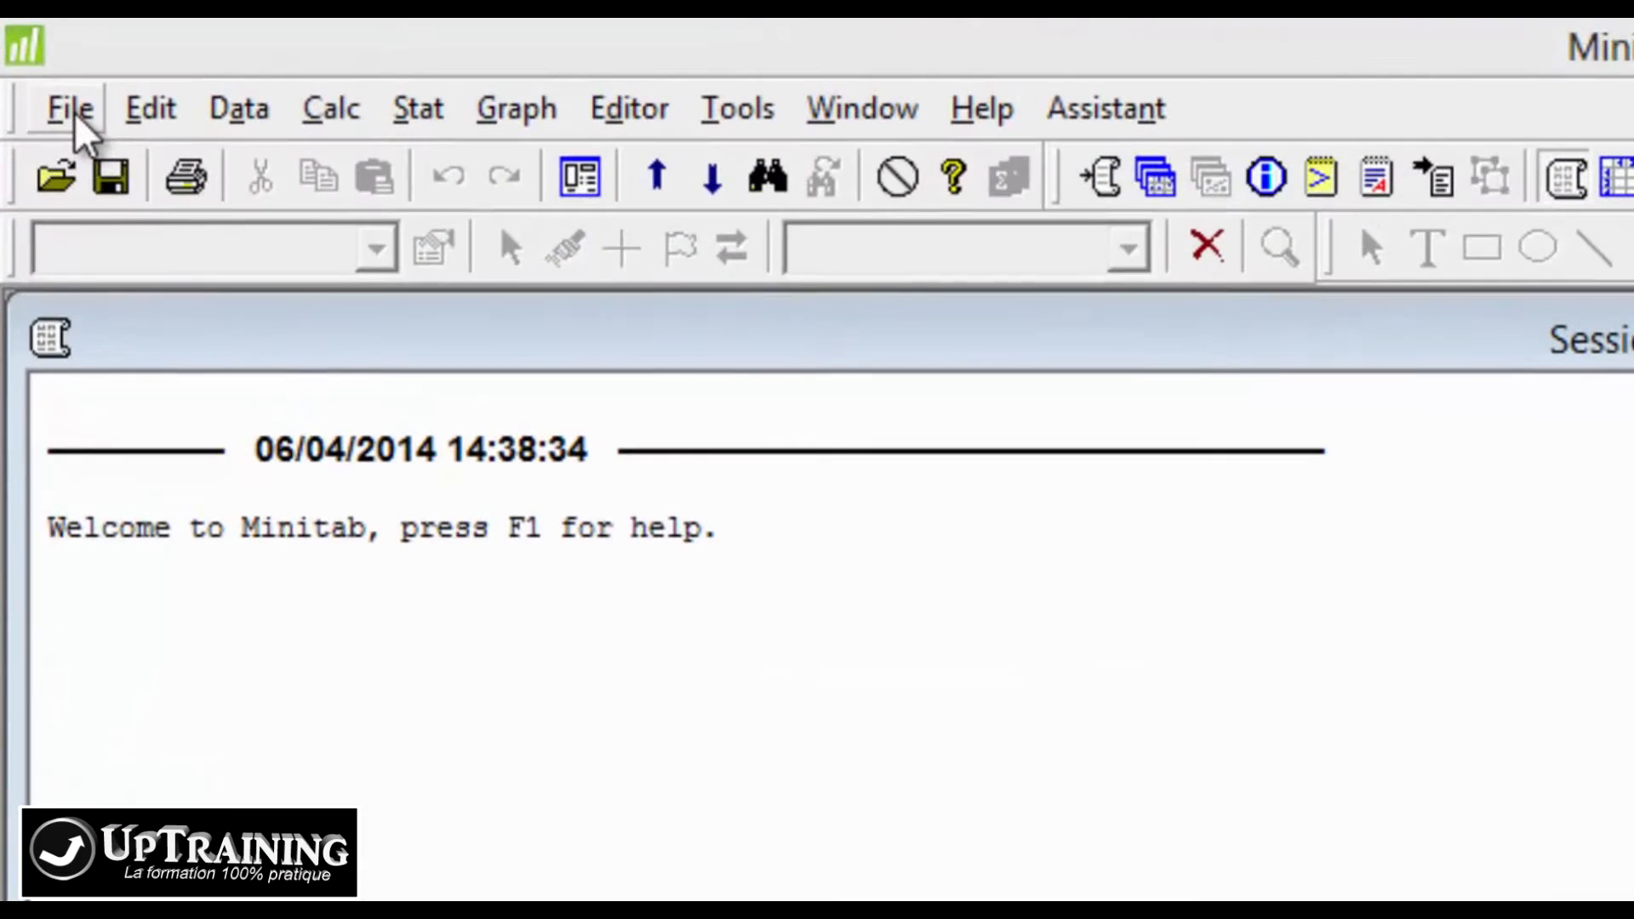
pyautogui.click(77, 123)
pyautogui.moveTo(152, 108)
pyautogui.moveTo(71, 108)
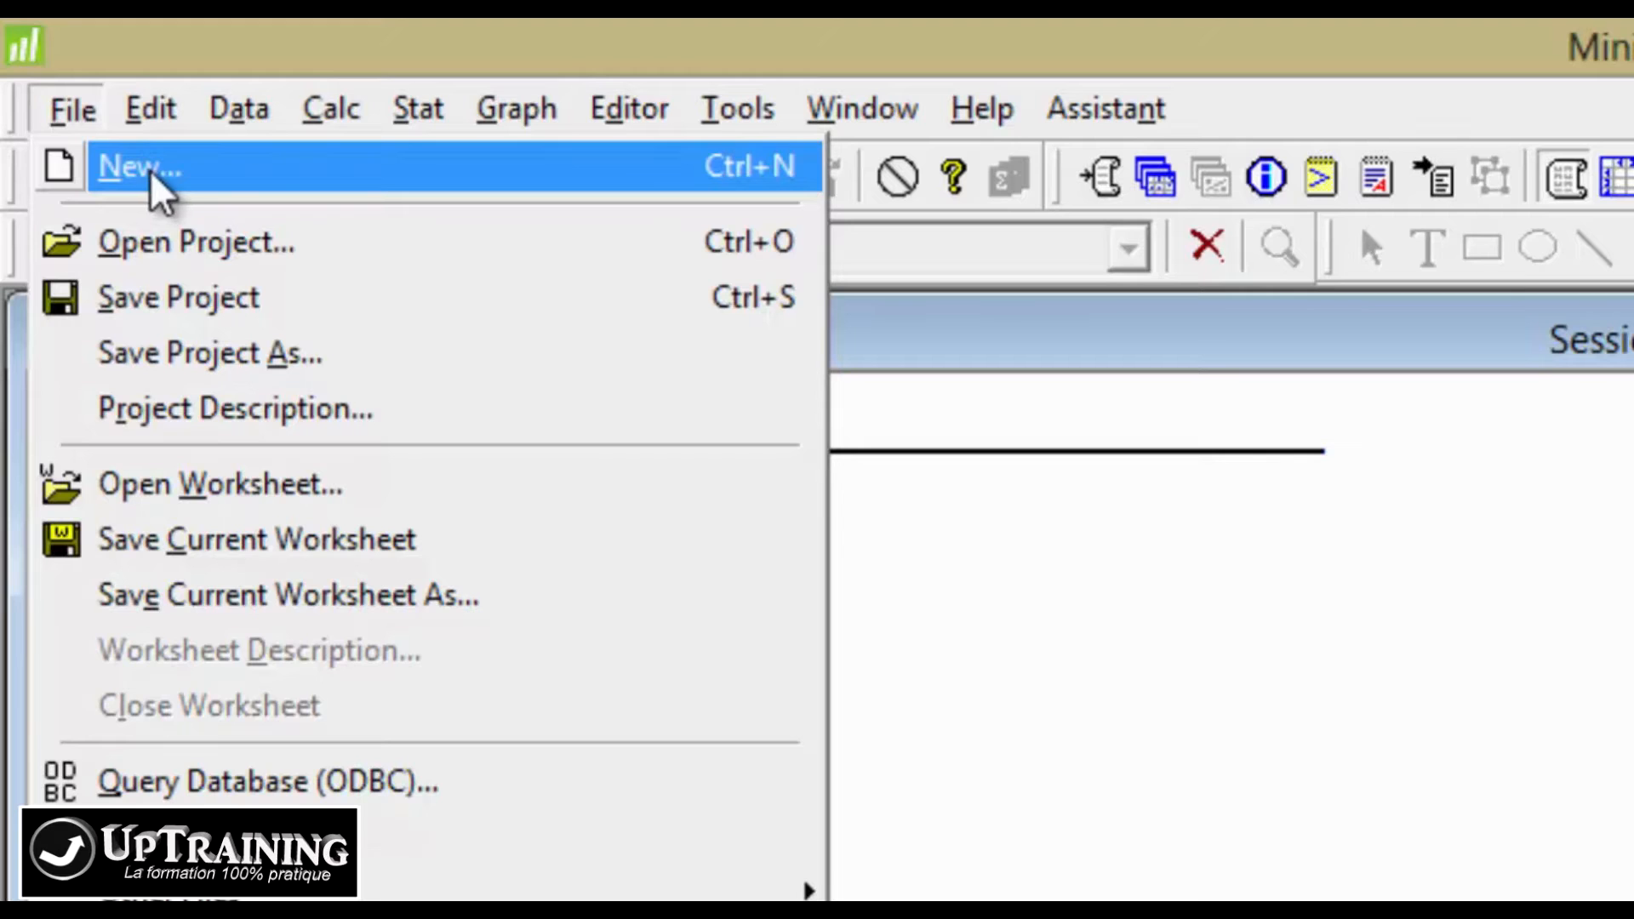
pyautogui.moveTo(431, 98)
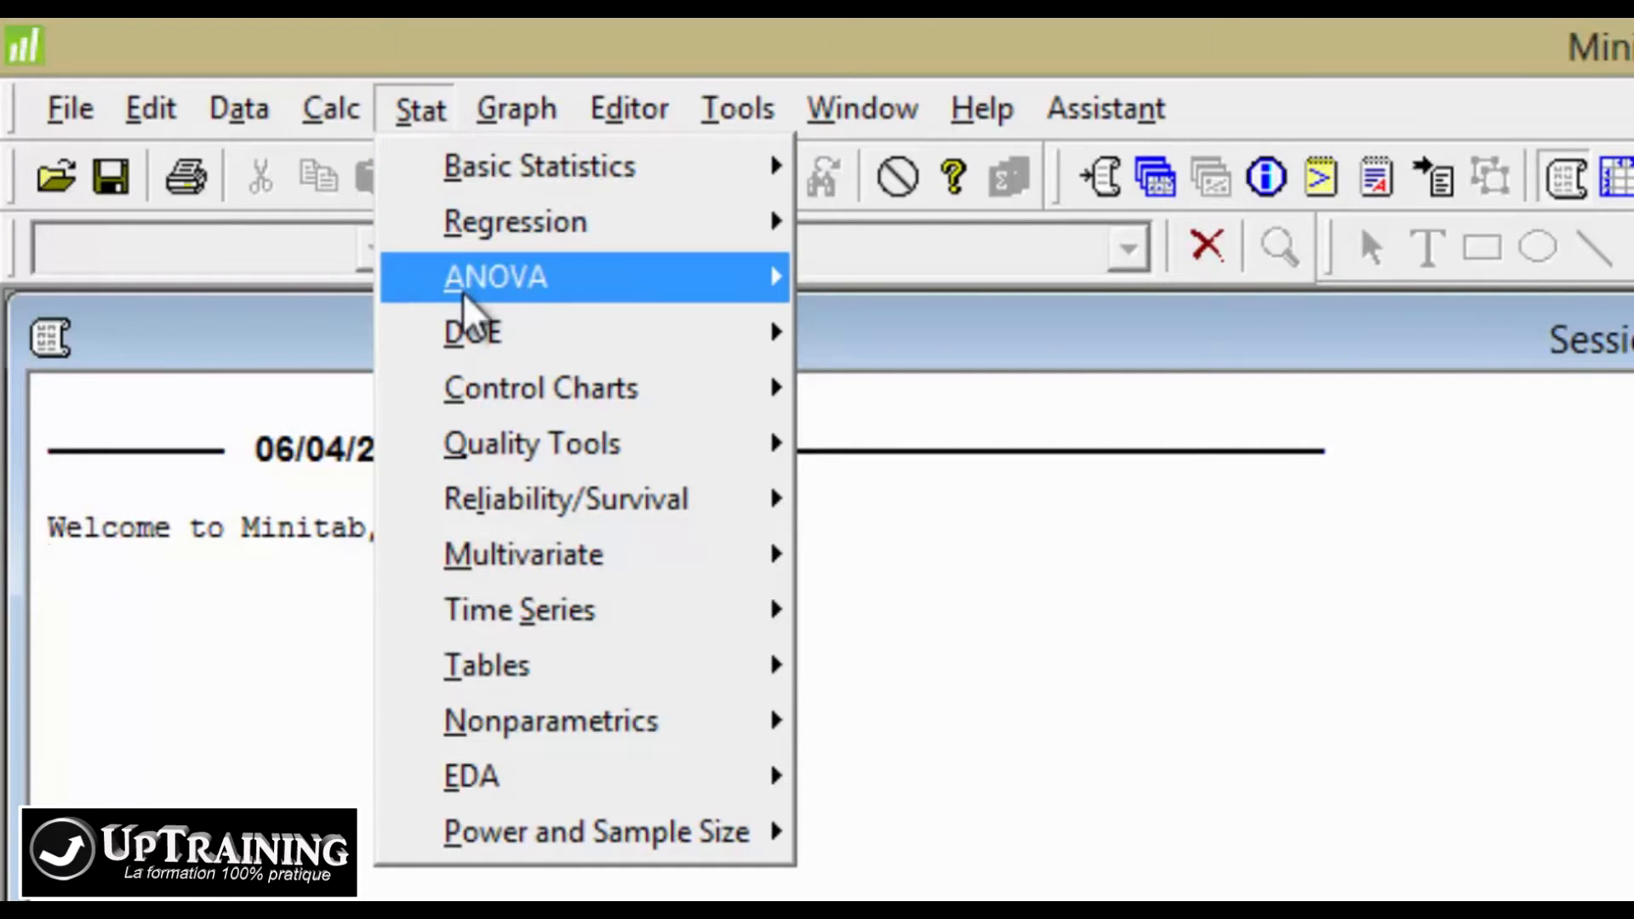
pyautogui.moveTo(464, 294)
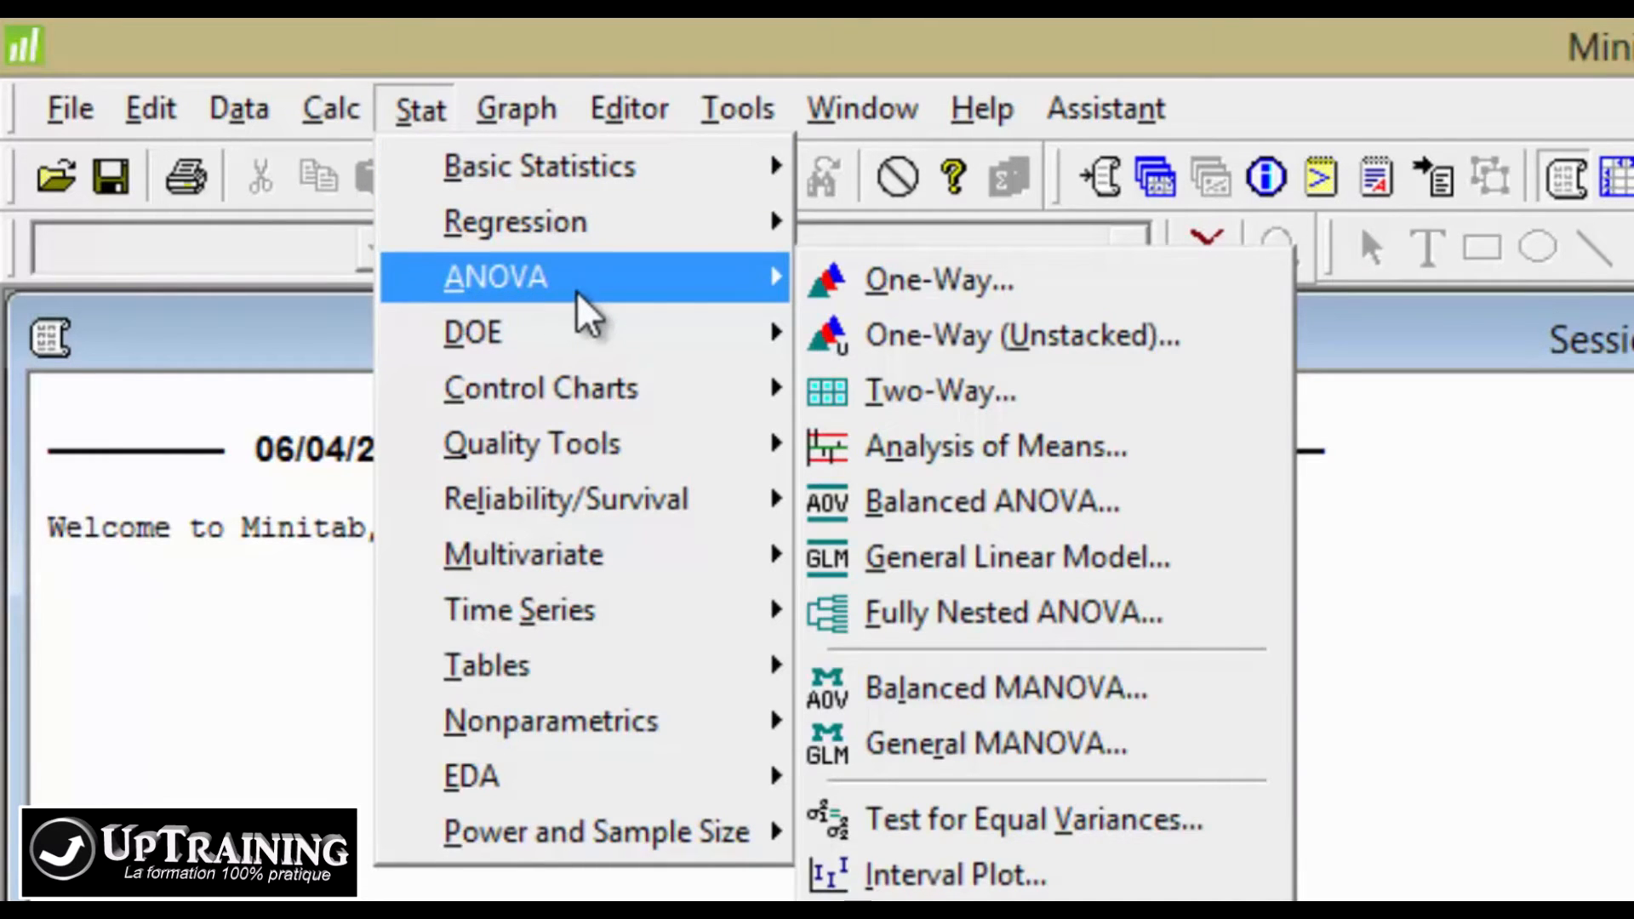
pyautogui.moveTo(566, 349)
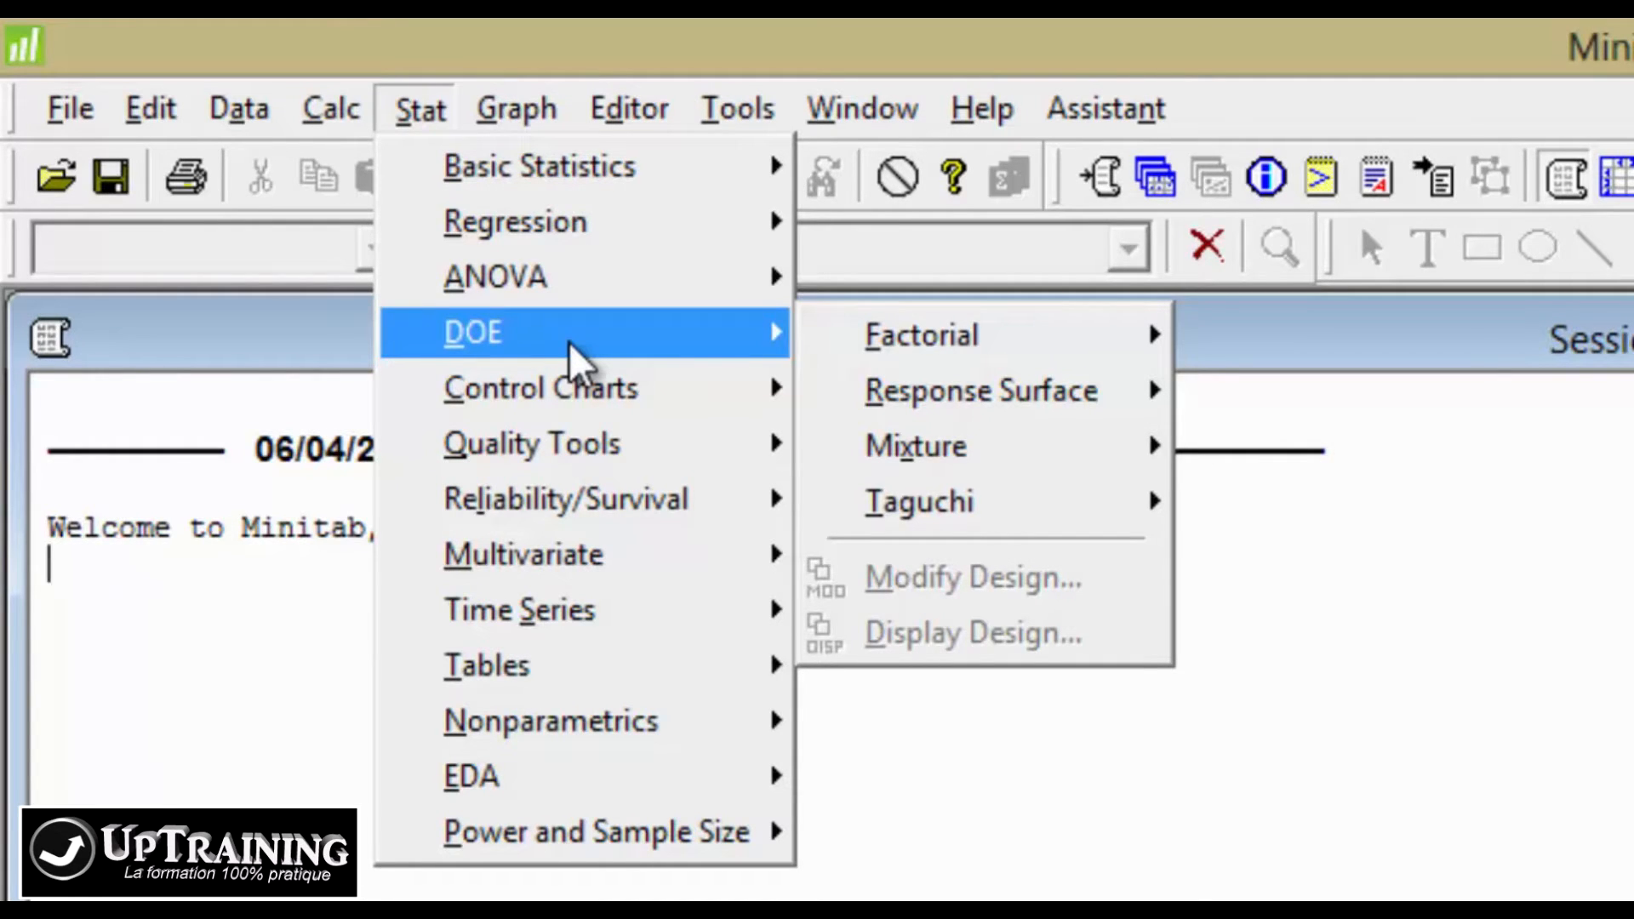
pyautogui.moveTo(537, 107)
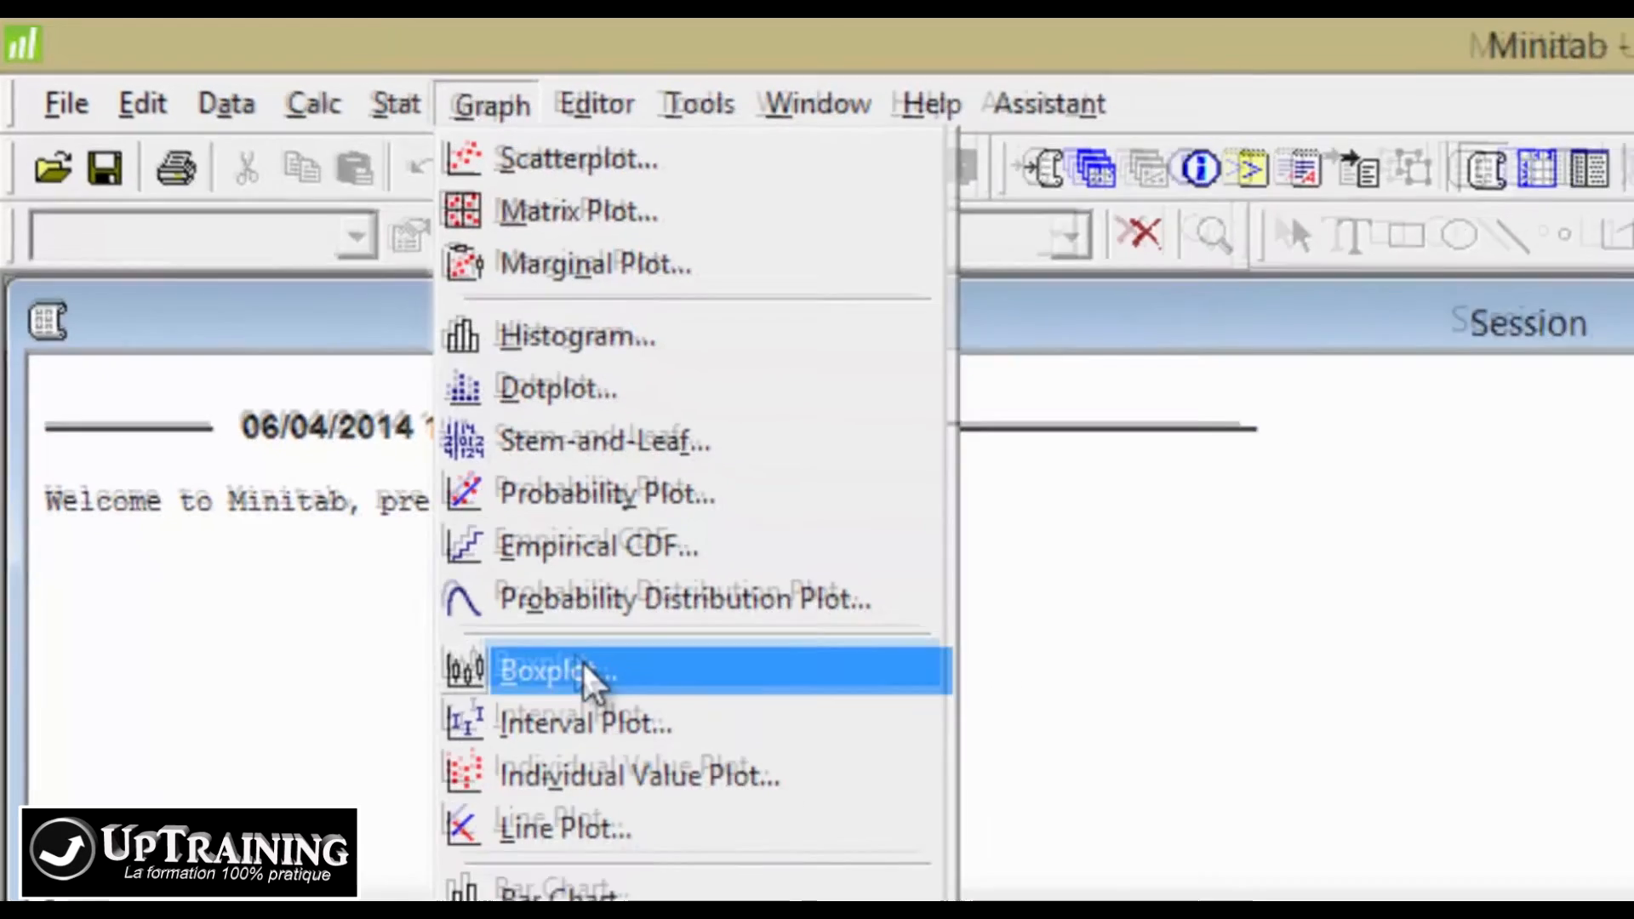
pyautogui.click(1399, 557)
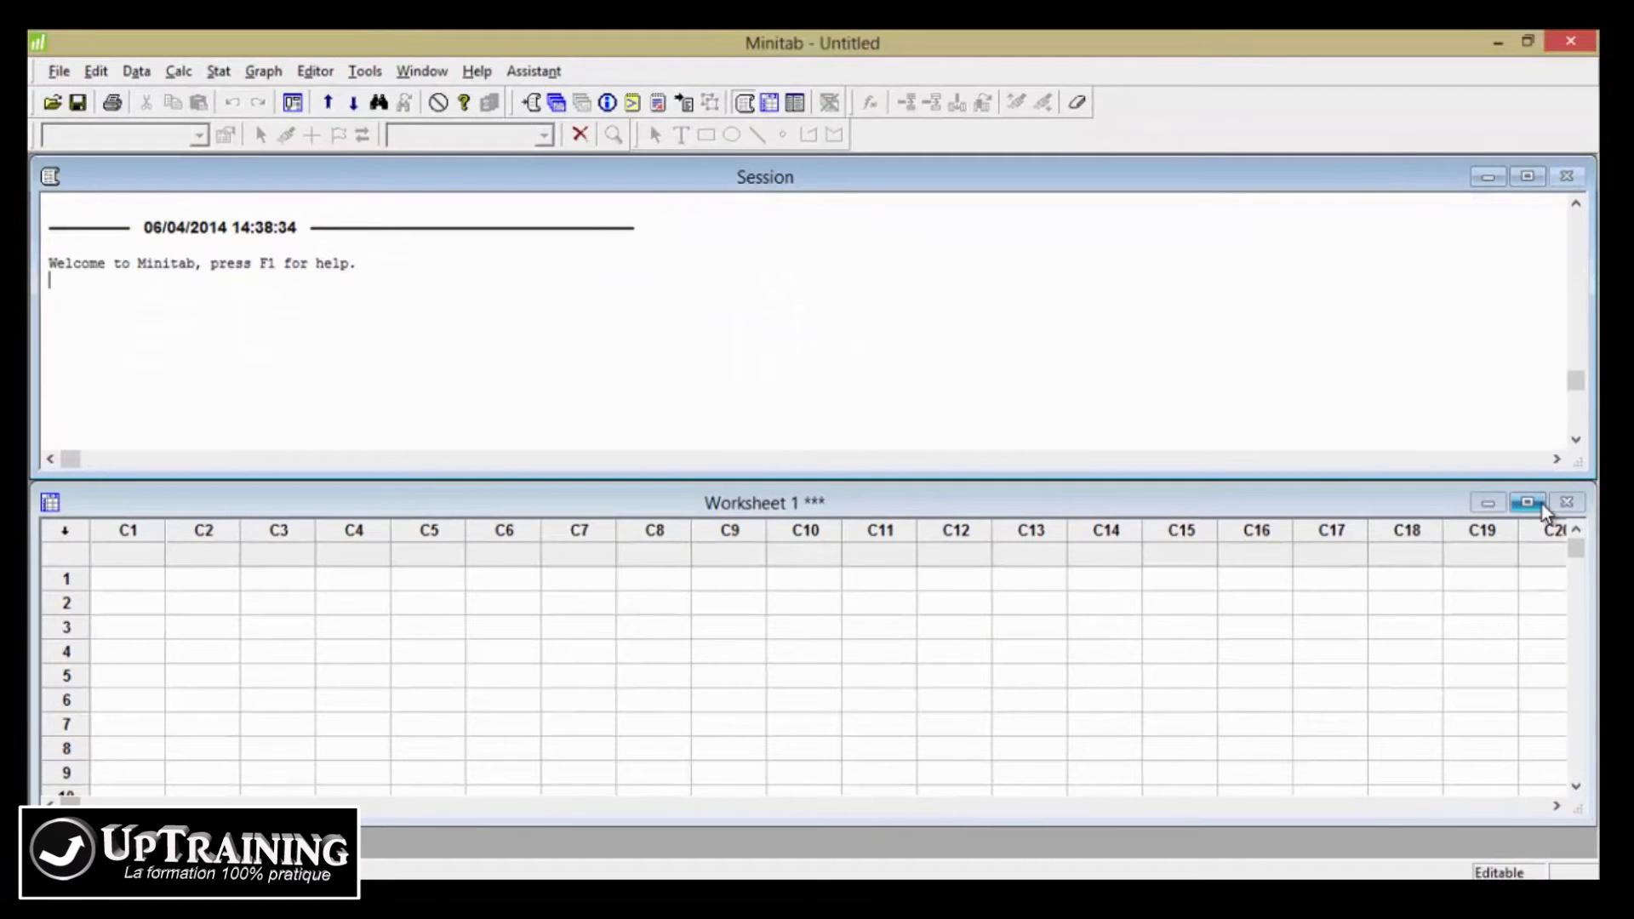
# Maximize the Worksheet 1 window so that the data grid fills the workspace.
pyautogui.click(1576, 489)
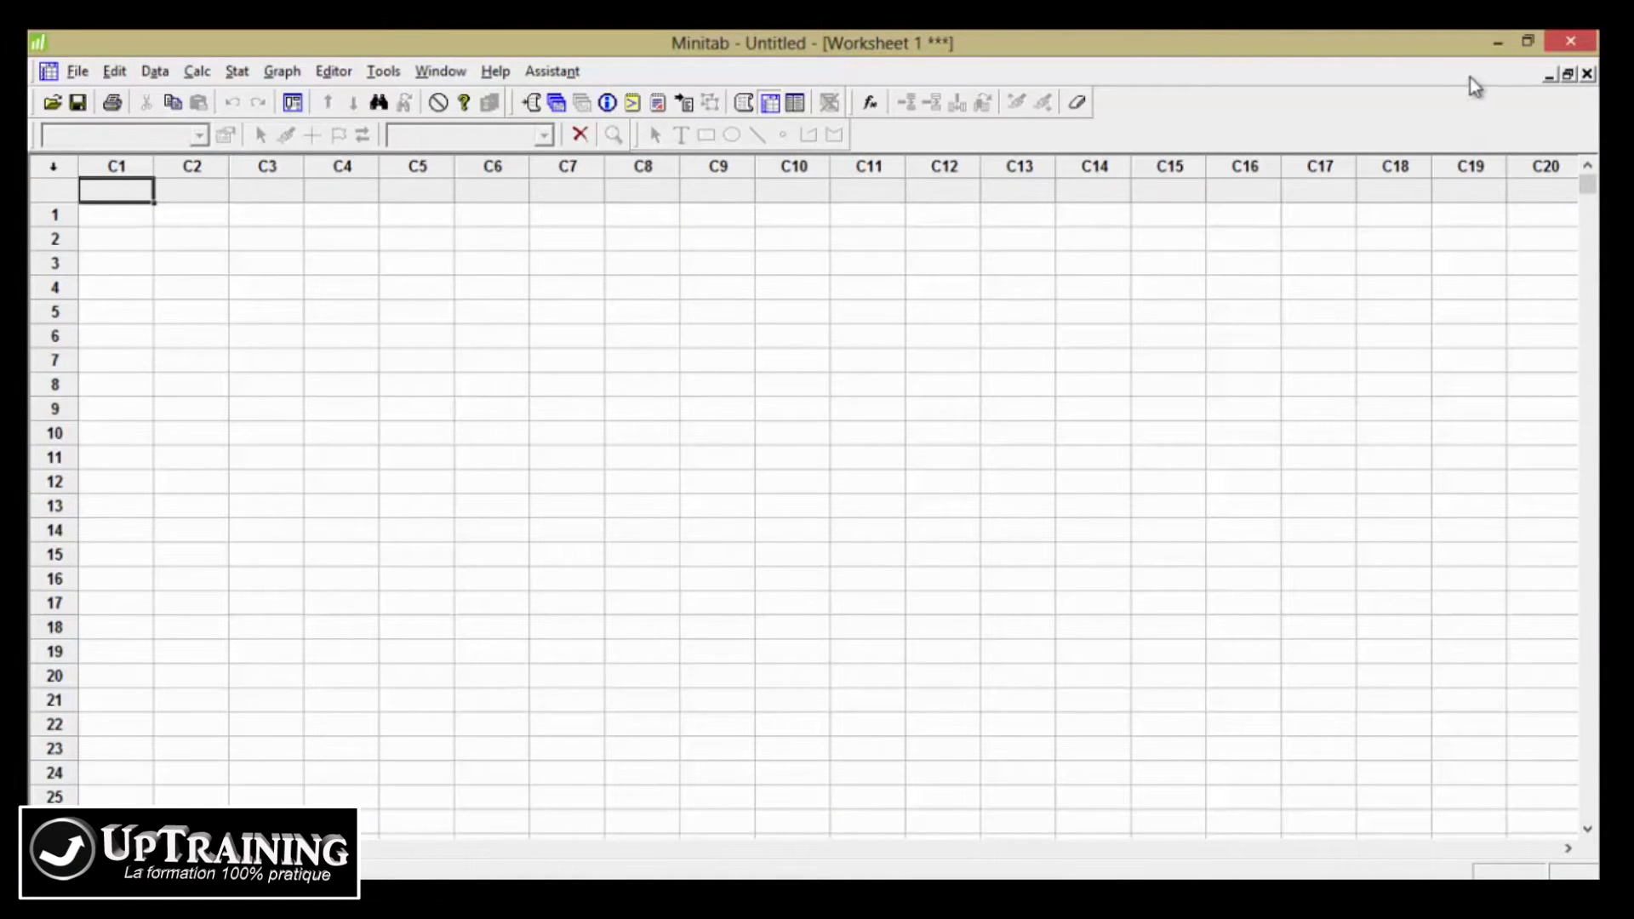
pyautogui.click(1568, 75)
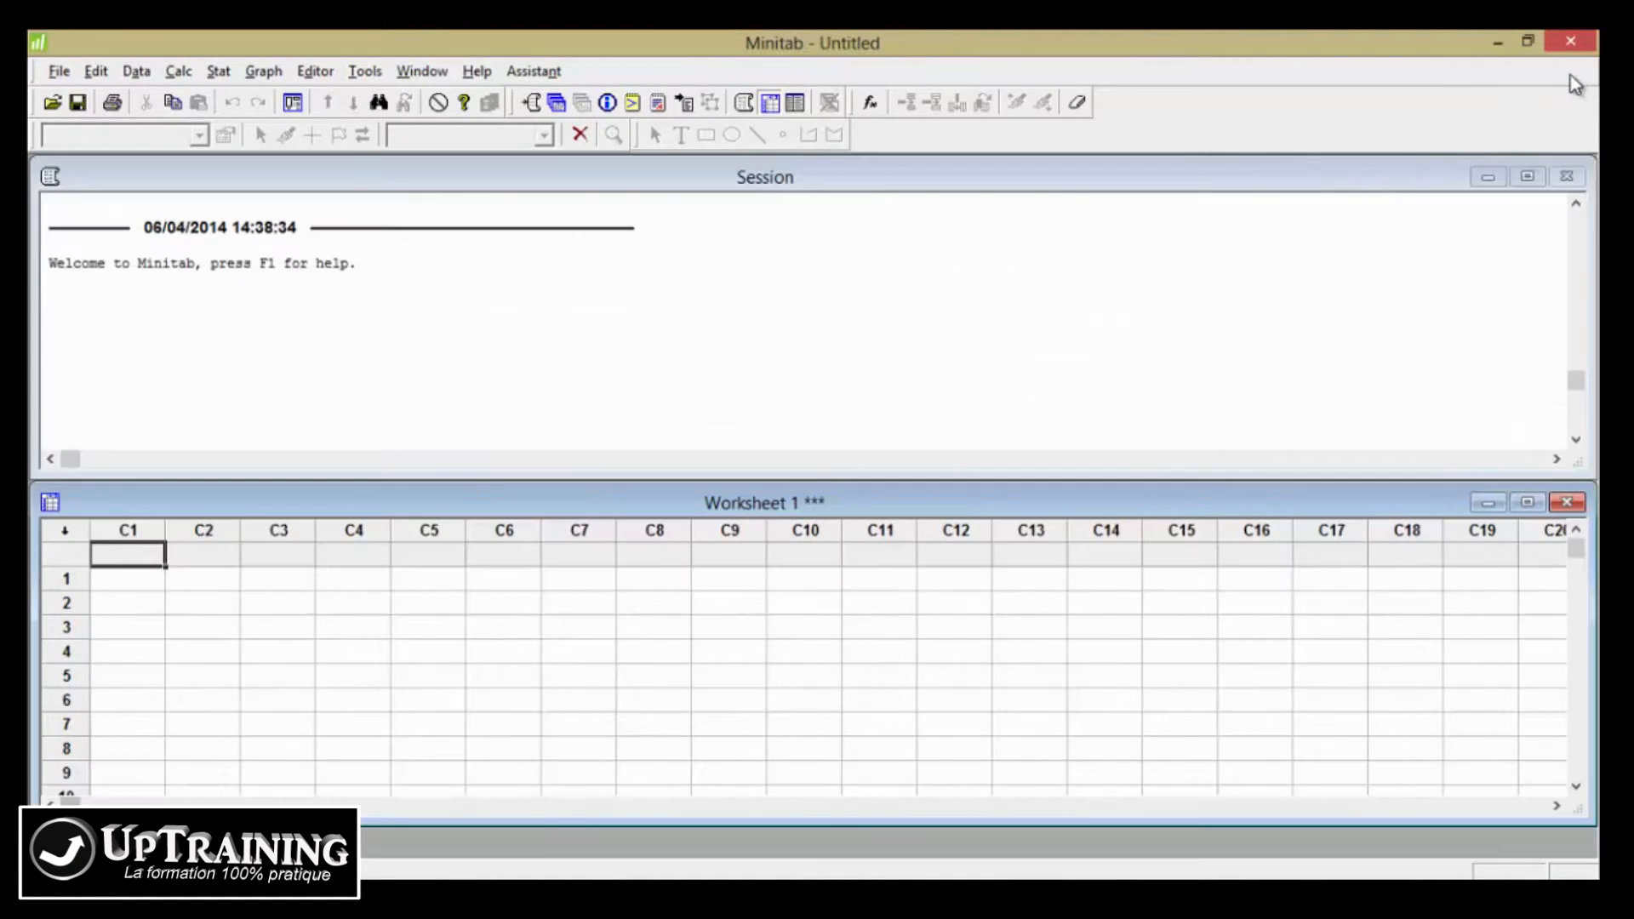
pyautogui.doubleClick(620, 500)
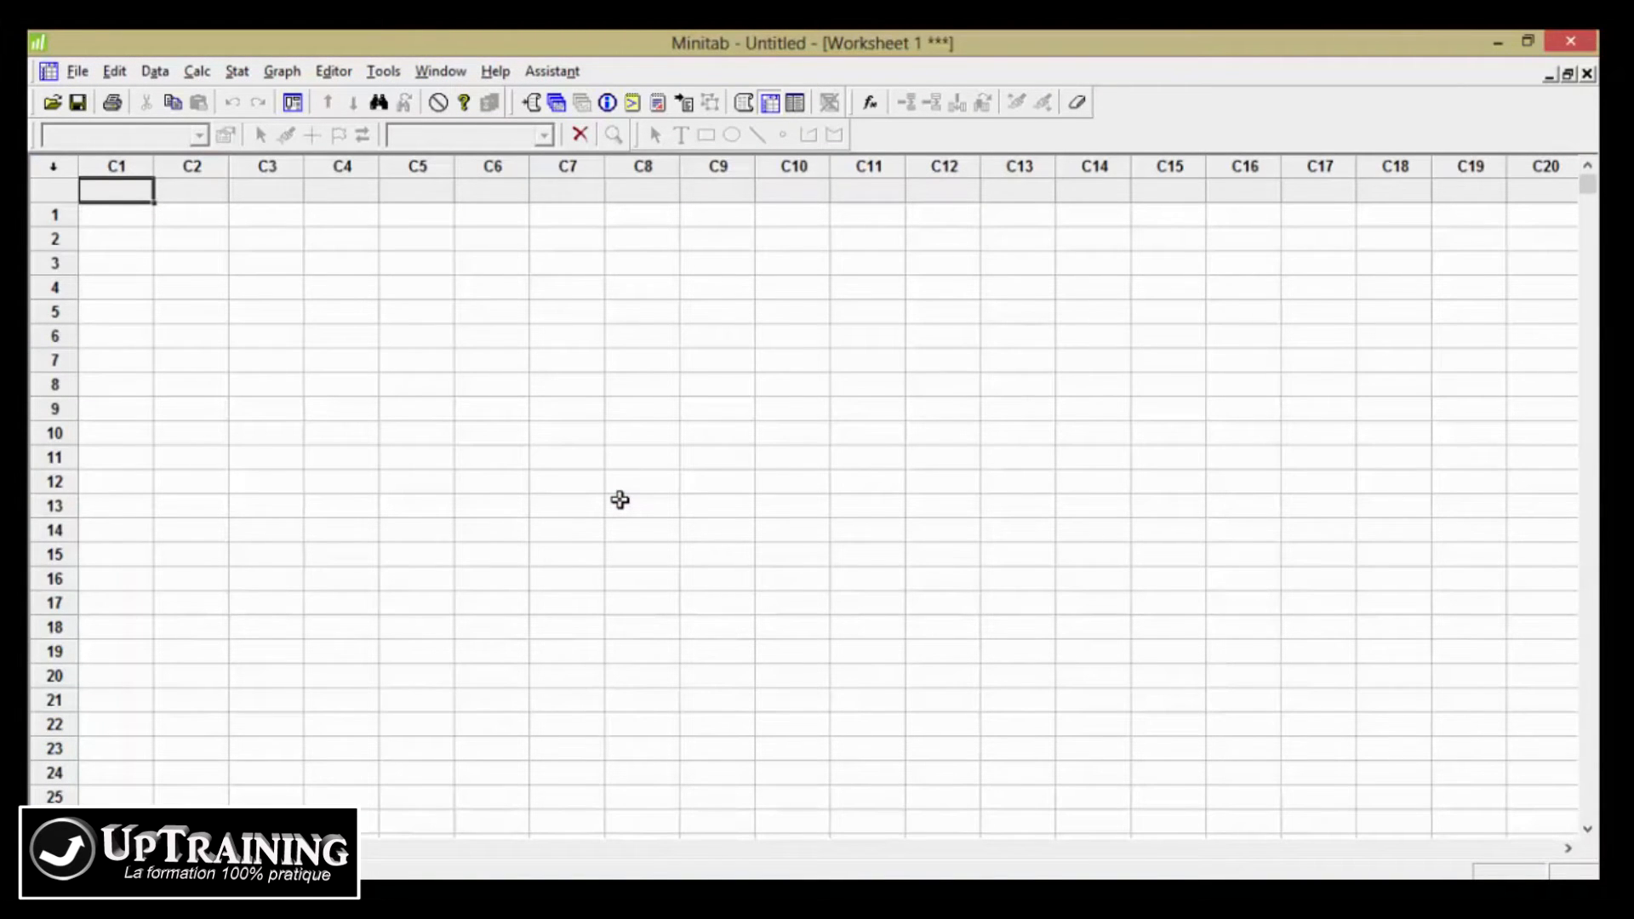
pyautogui.click(492, 409)
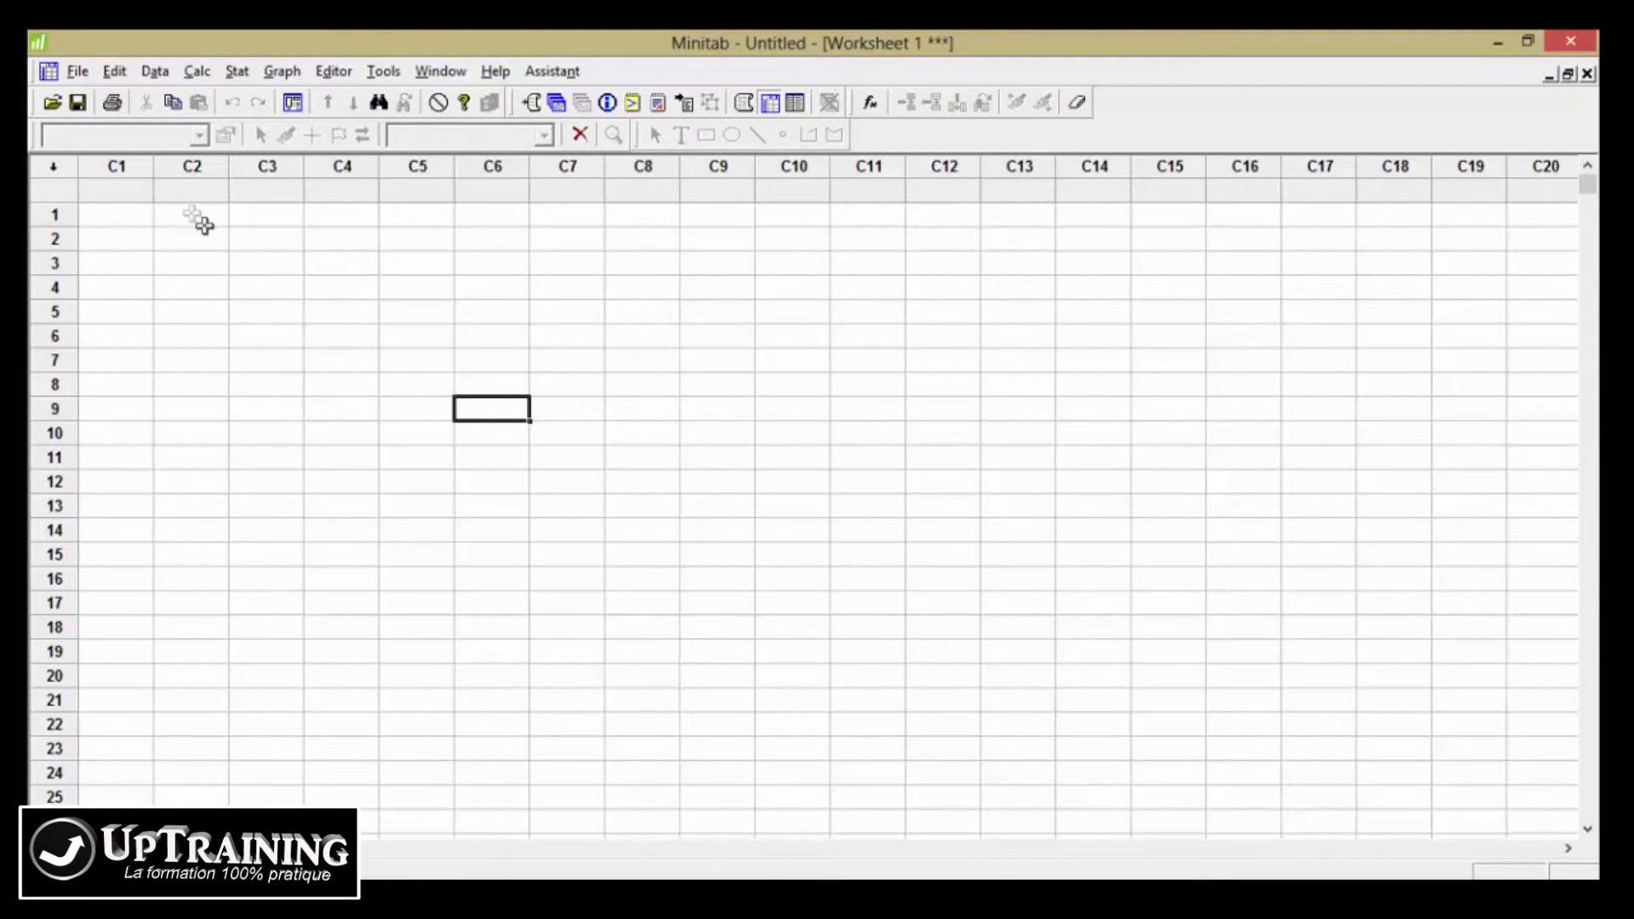
# Create a new Minitab Worksheet in the current project.
pyautogui.click(78, 72)
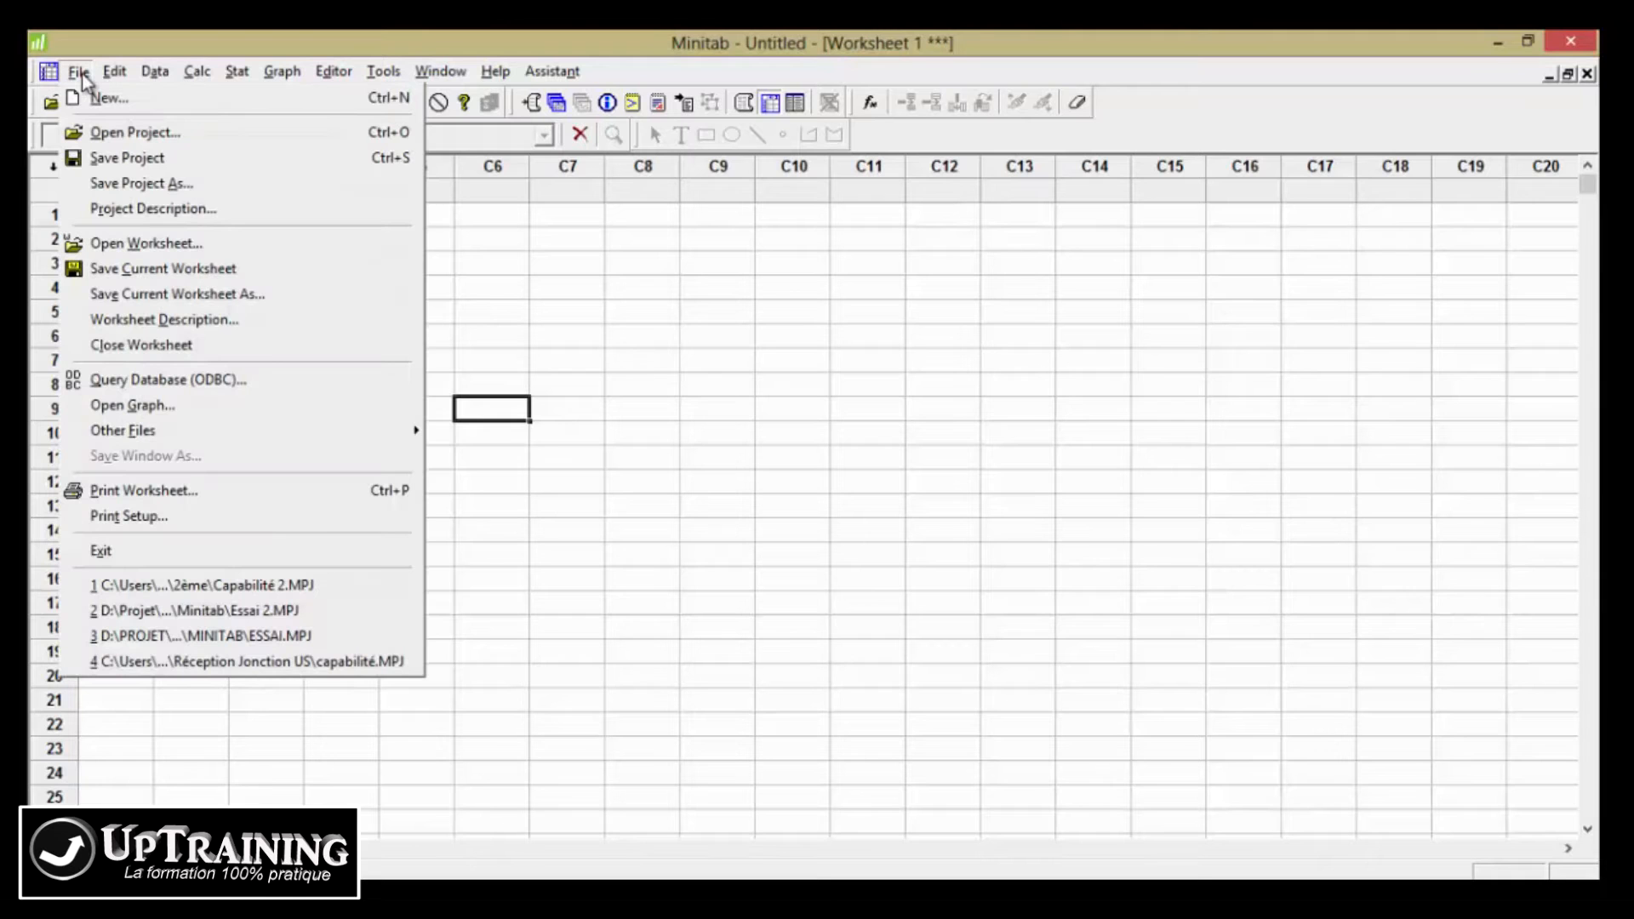
pyautogui.click(109, 98)
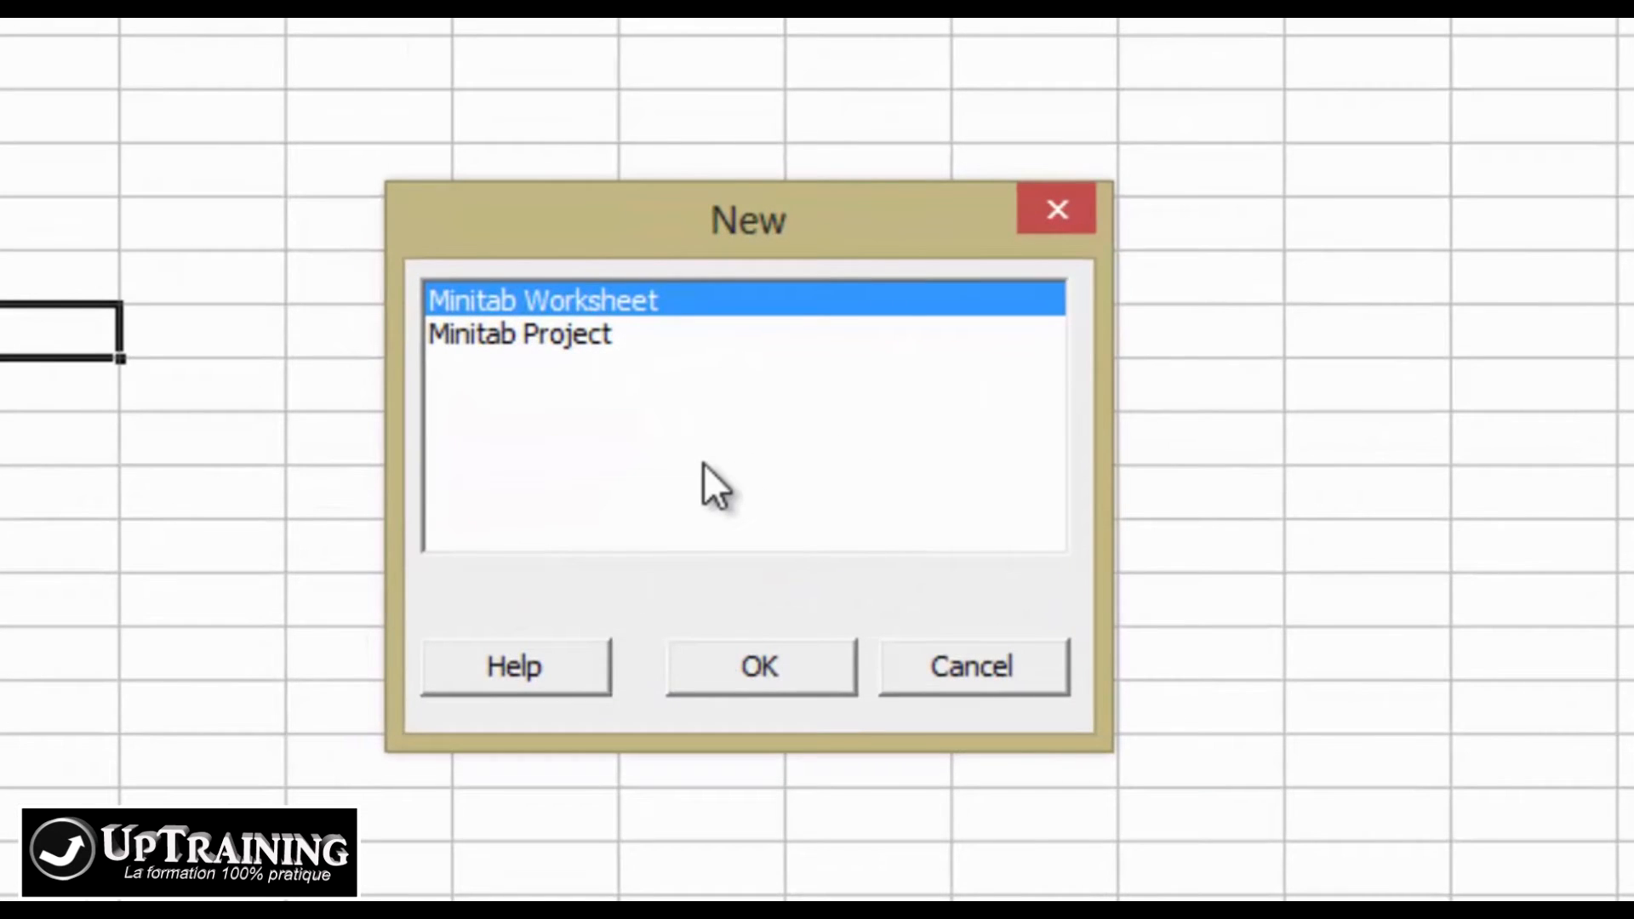
pyautogui.click(586, 337)
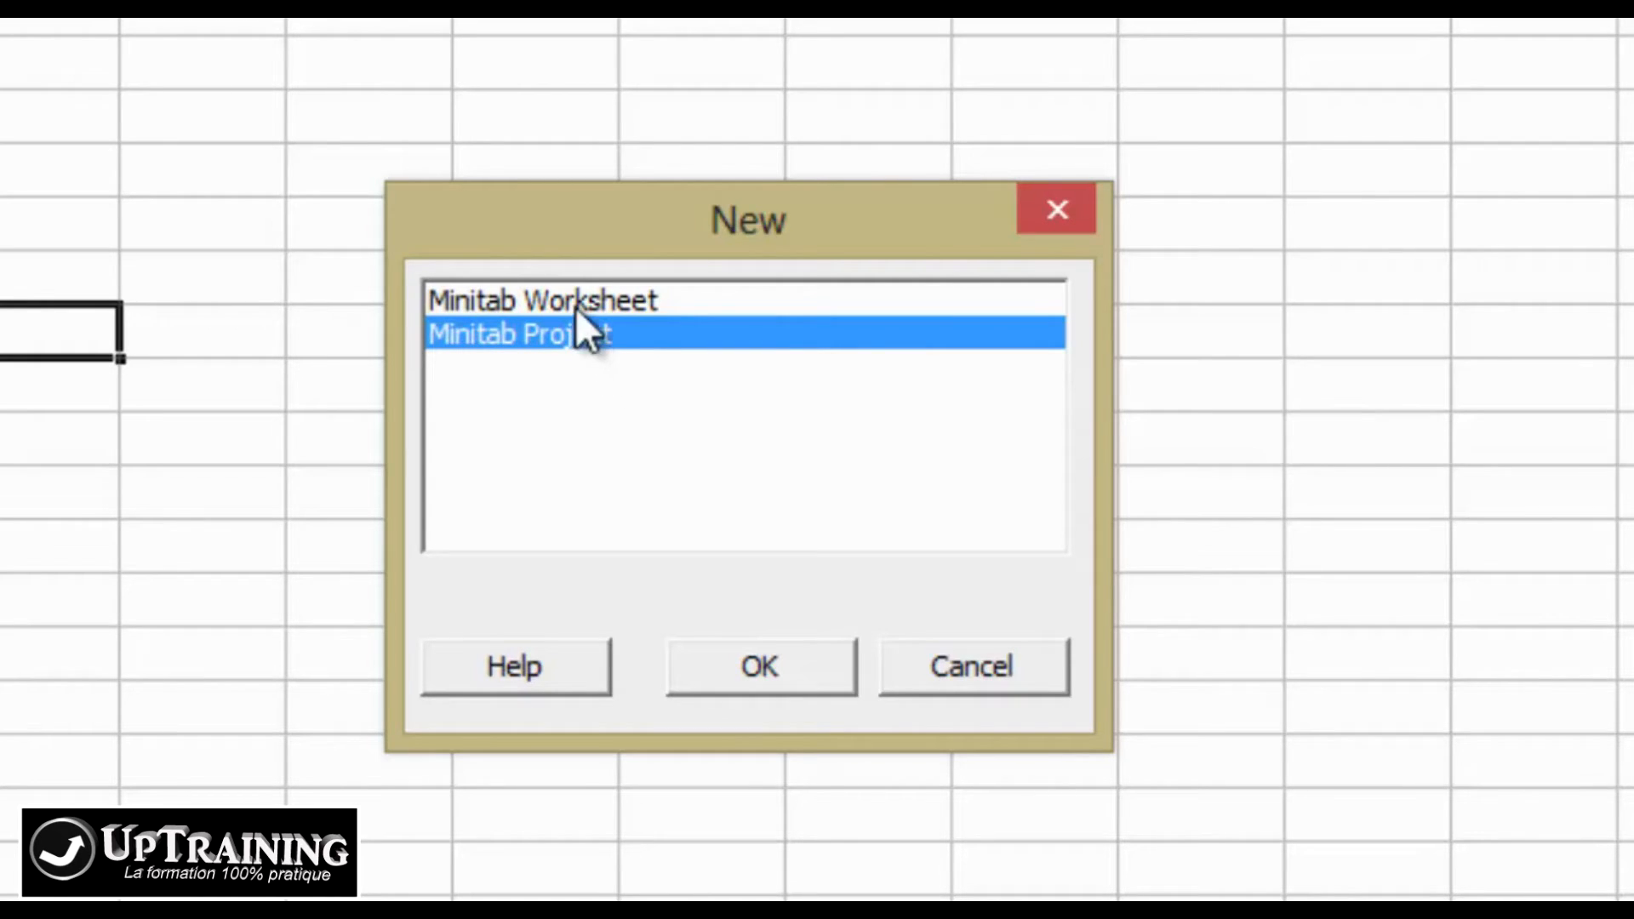
pyautogui.click(576, 304)
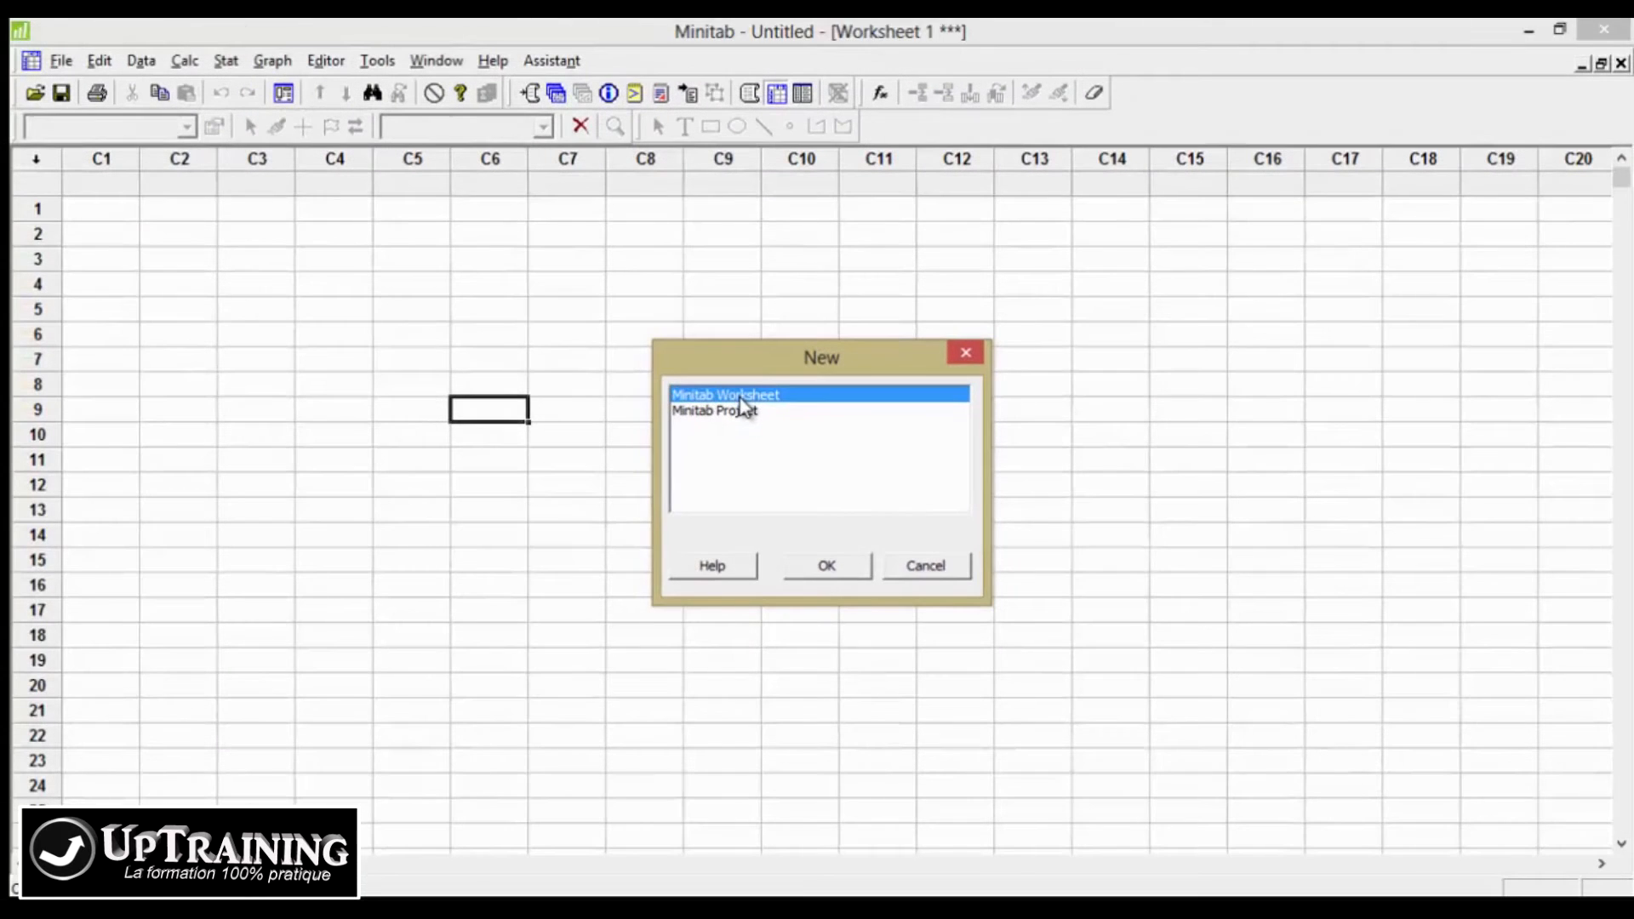
pyautogui.doubleClick(575, 304)
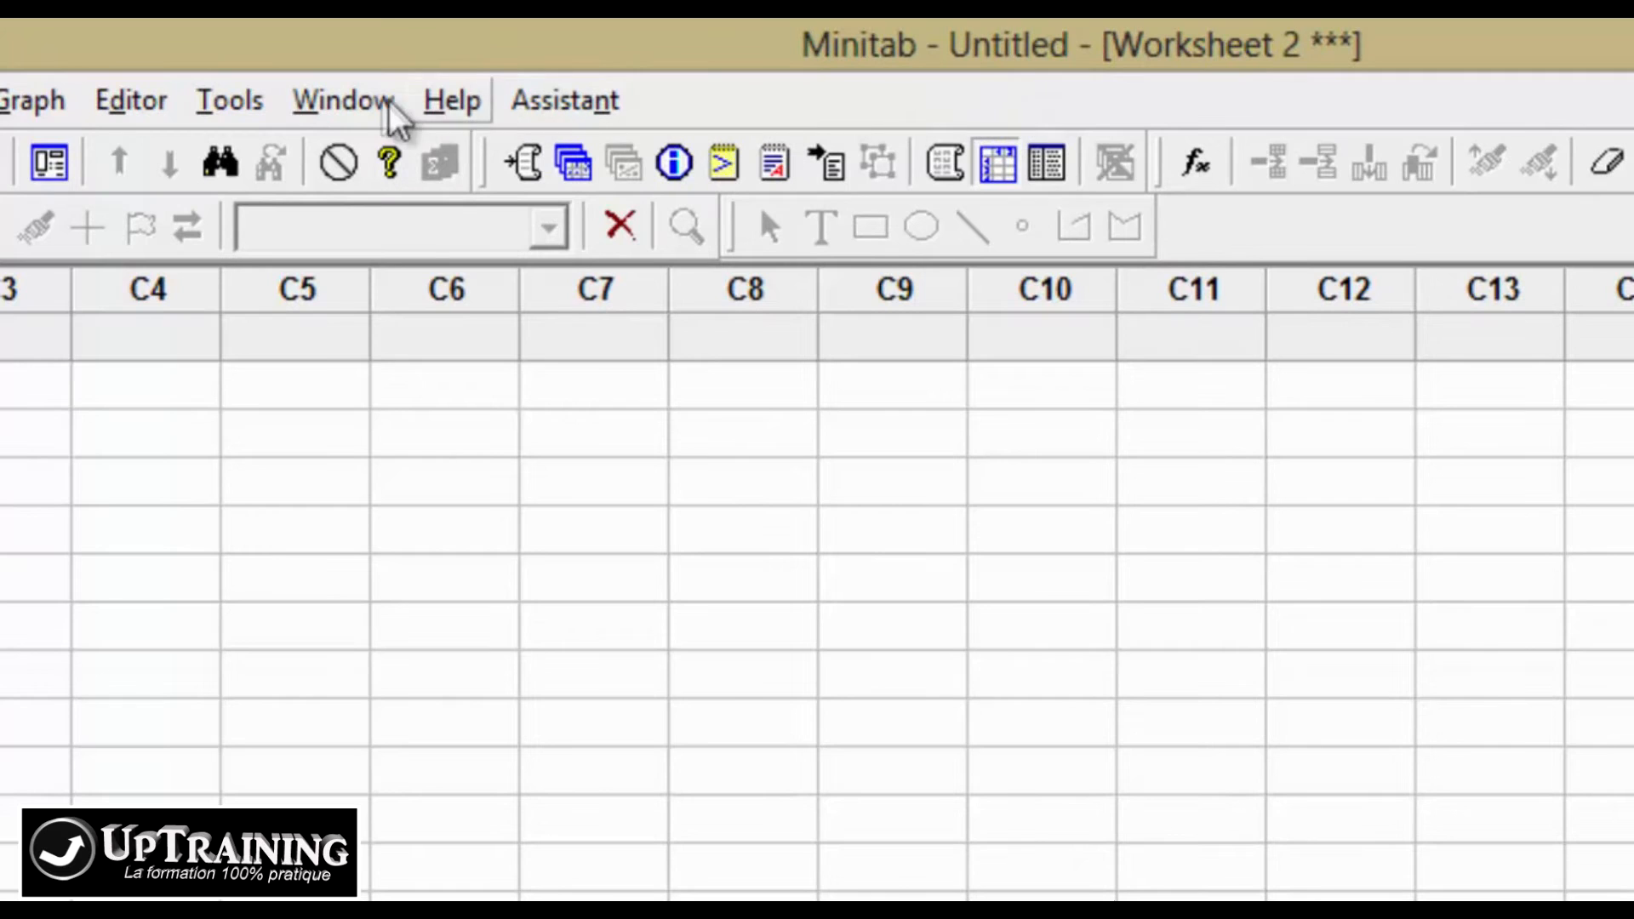
# Return to Worksheet 1 and name column C1 "Essai 1".
pyautogui.click(354, 107)
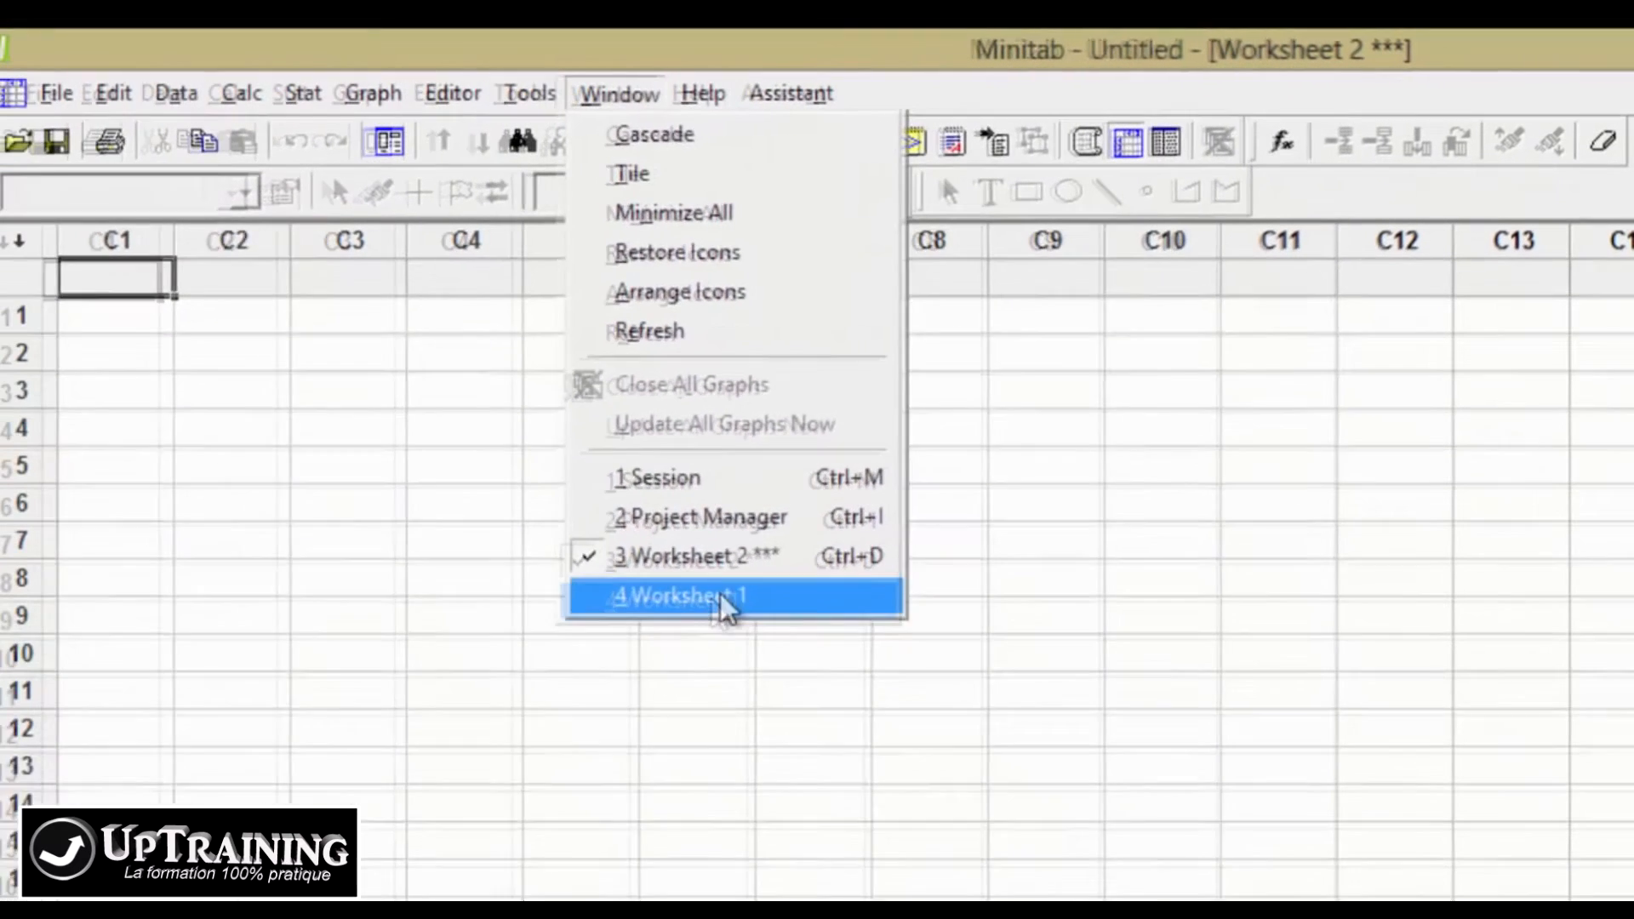
pyautogui.click(481, 749)
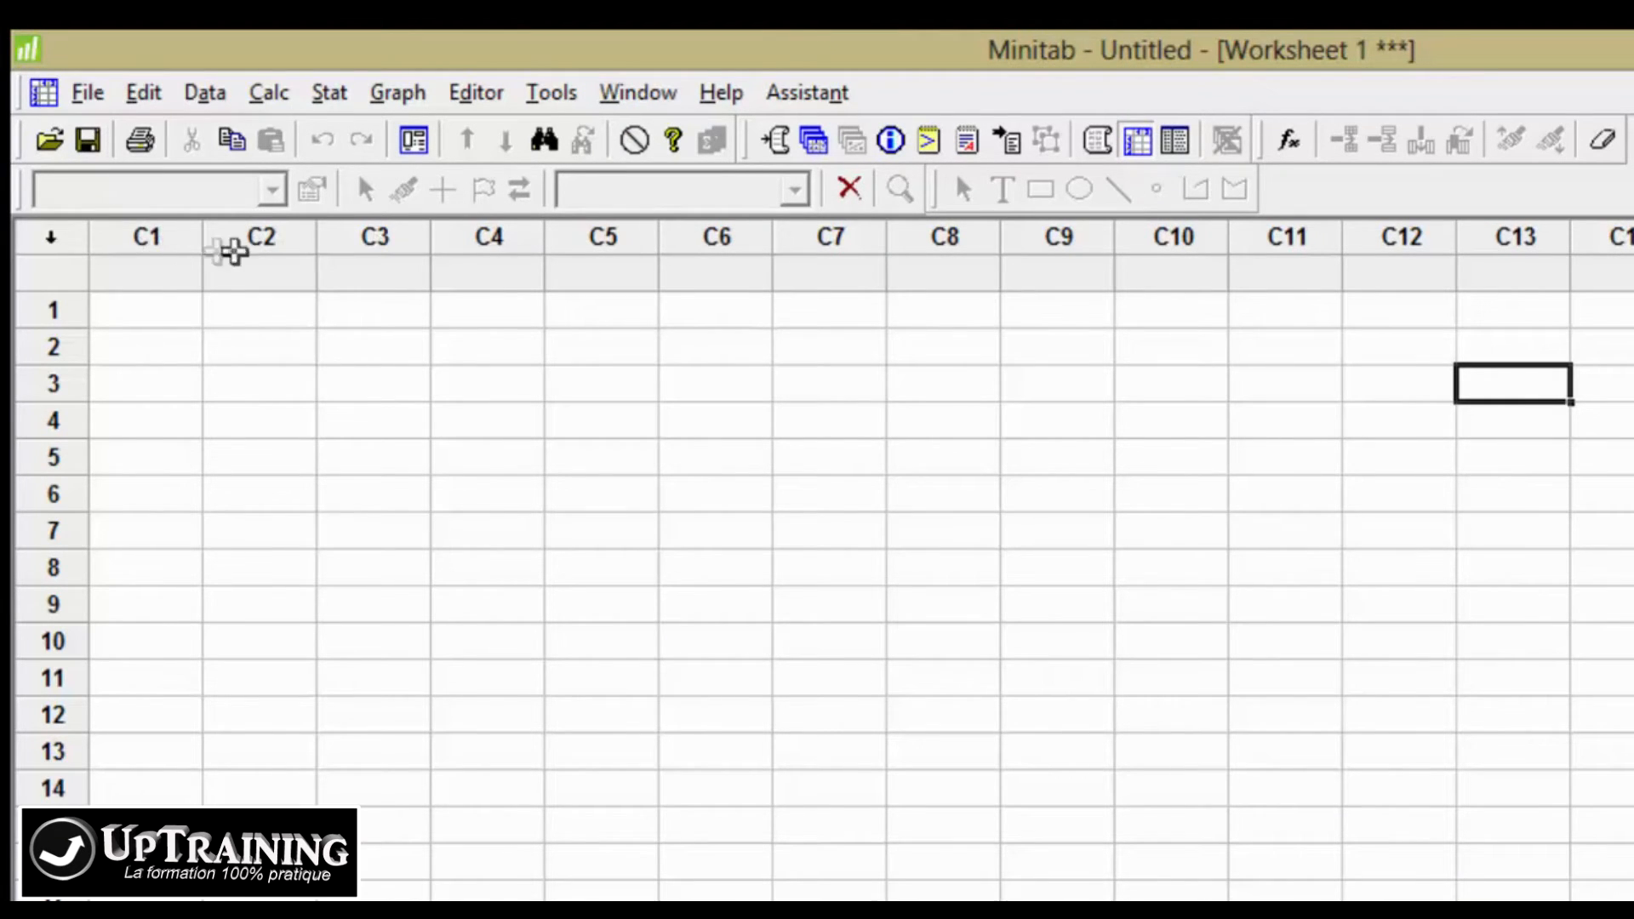
pyautogui.click(159, 274)
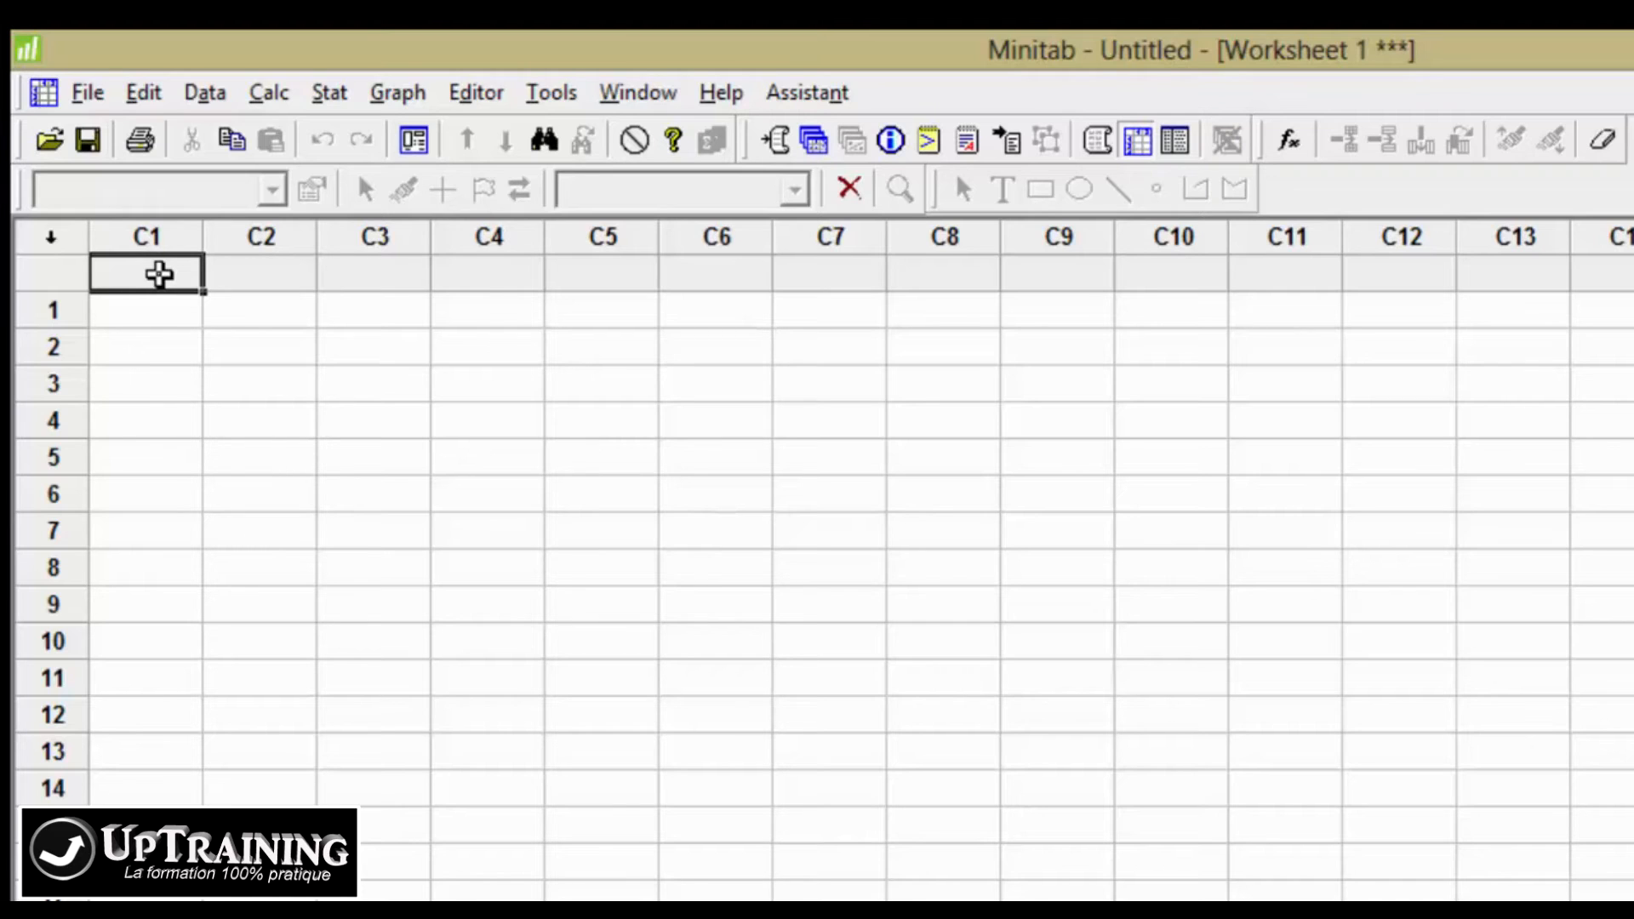
pyautogui.write('Essai ')
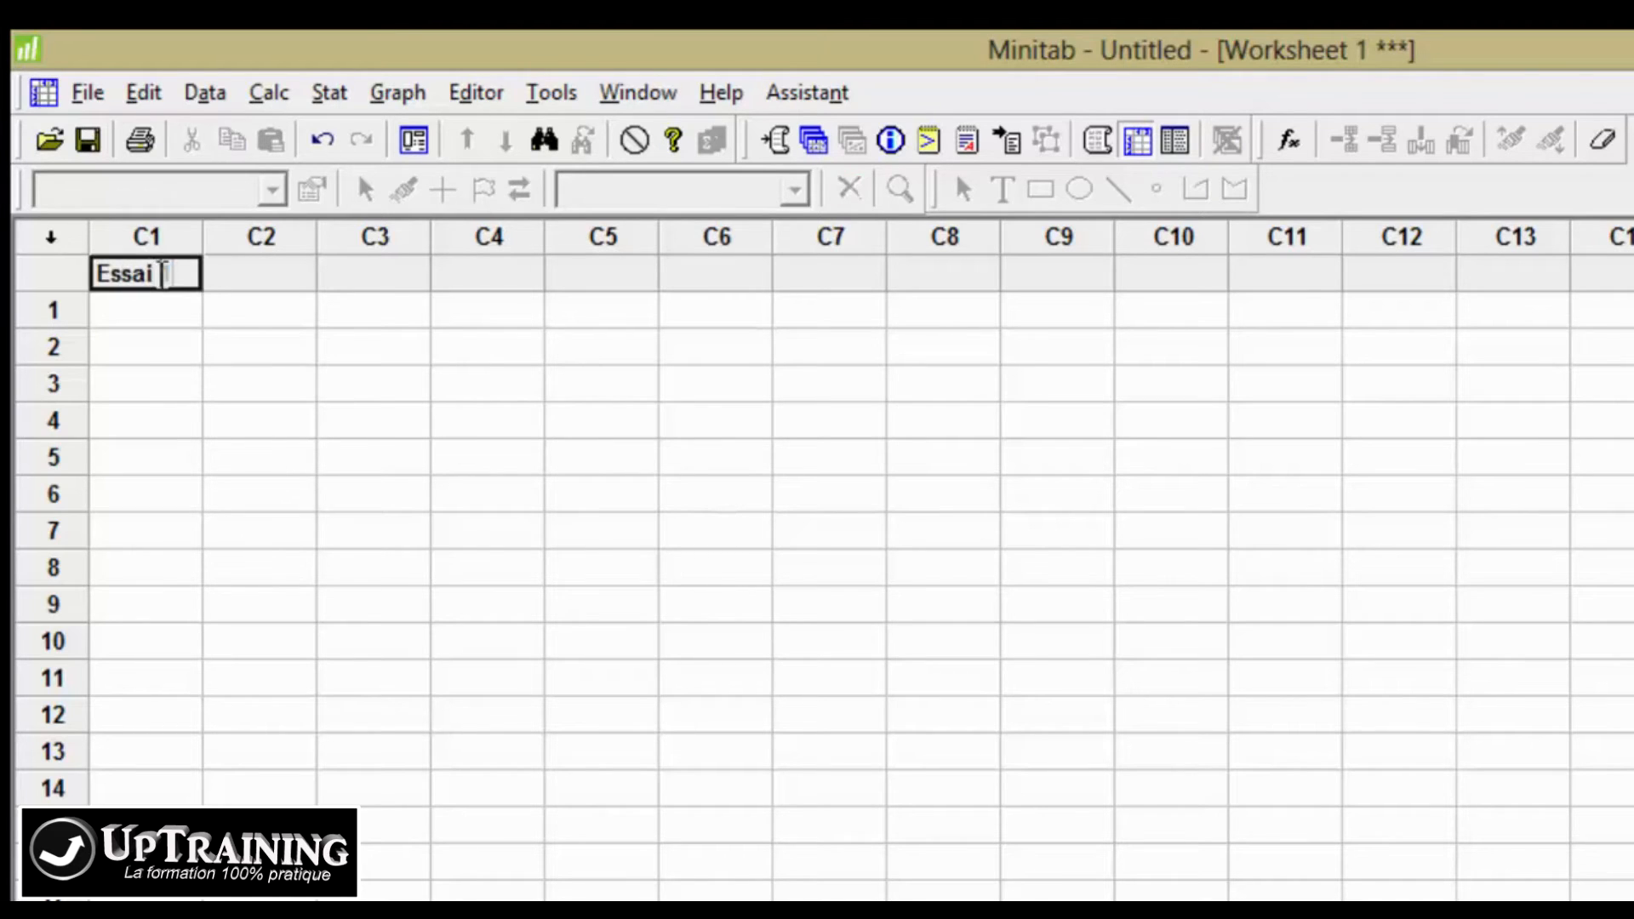
pyautogui.write('1')
pyautogui.press('Return')
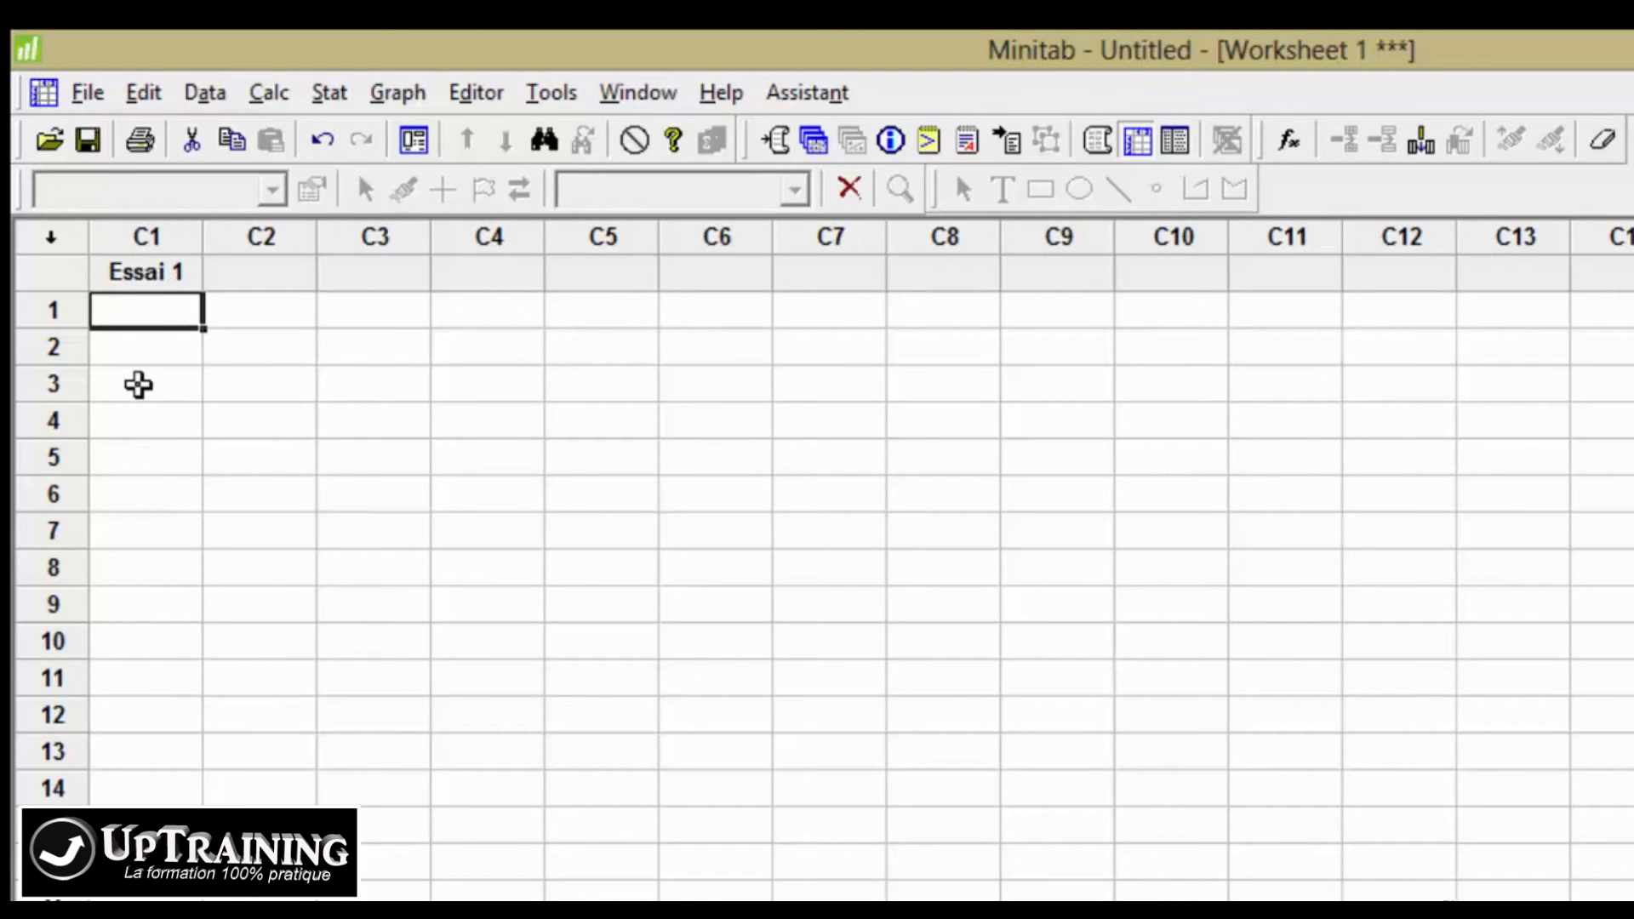
# Enter the values 10, 12, 13, 11 and 10 in rows 1 to 5 of the Essai 1 column.
pyautogui.write('10')
pyautogui.press('Return')
pyautogui.write('12')
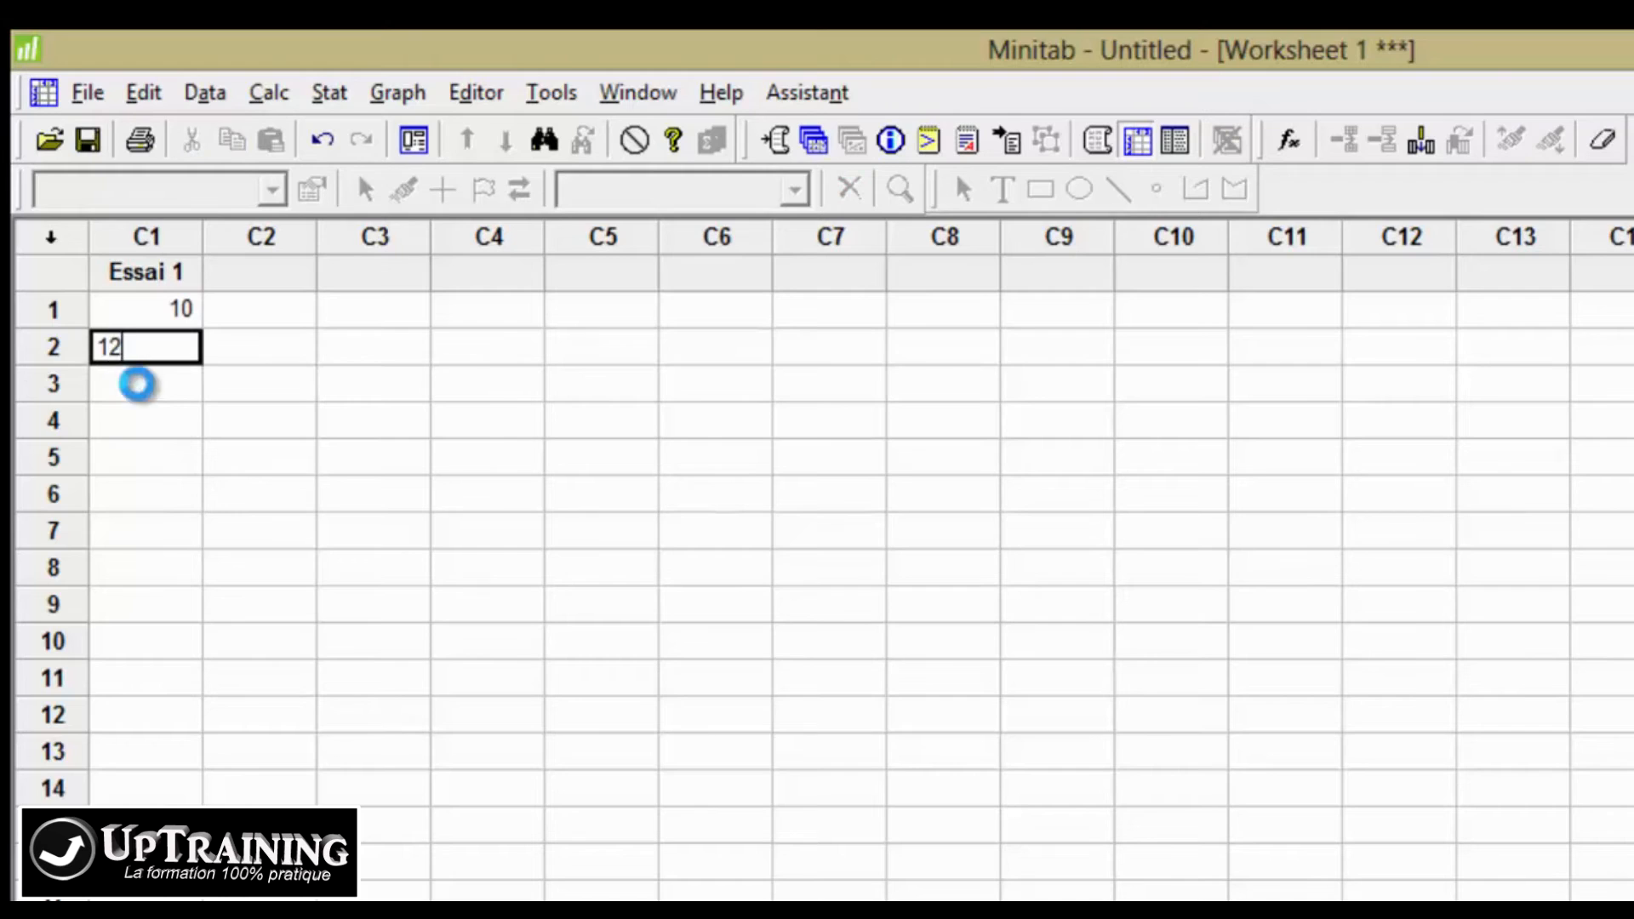
pyautogui.press('Return')
pyautogui.write('13')
pyautogui.press('Return')
pyautogui.write('11')
pyautogui.press('Return')
pyautogui.write('10')
pyautogui.press('Return')
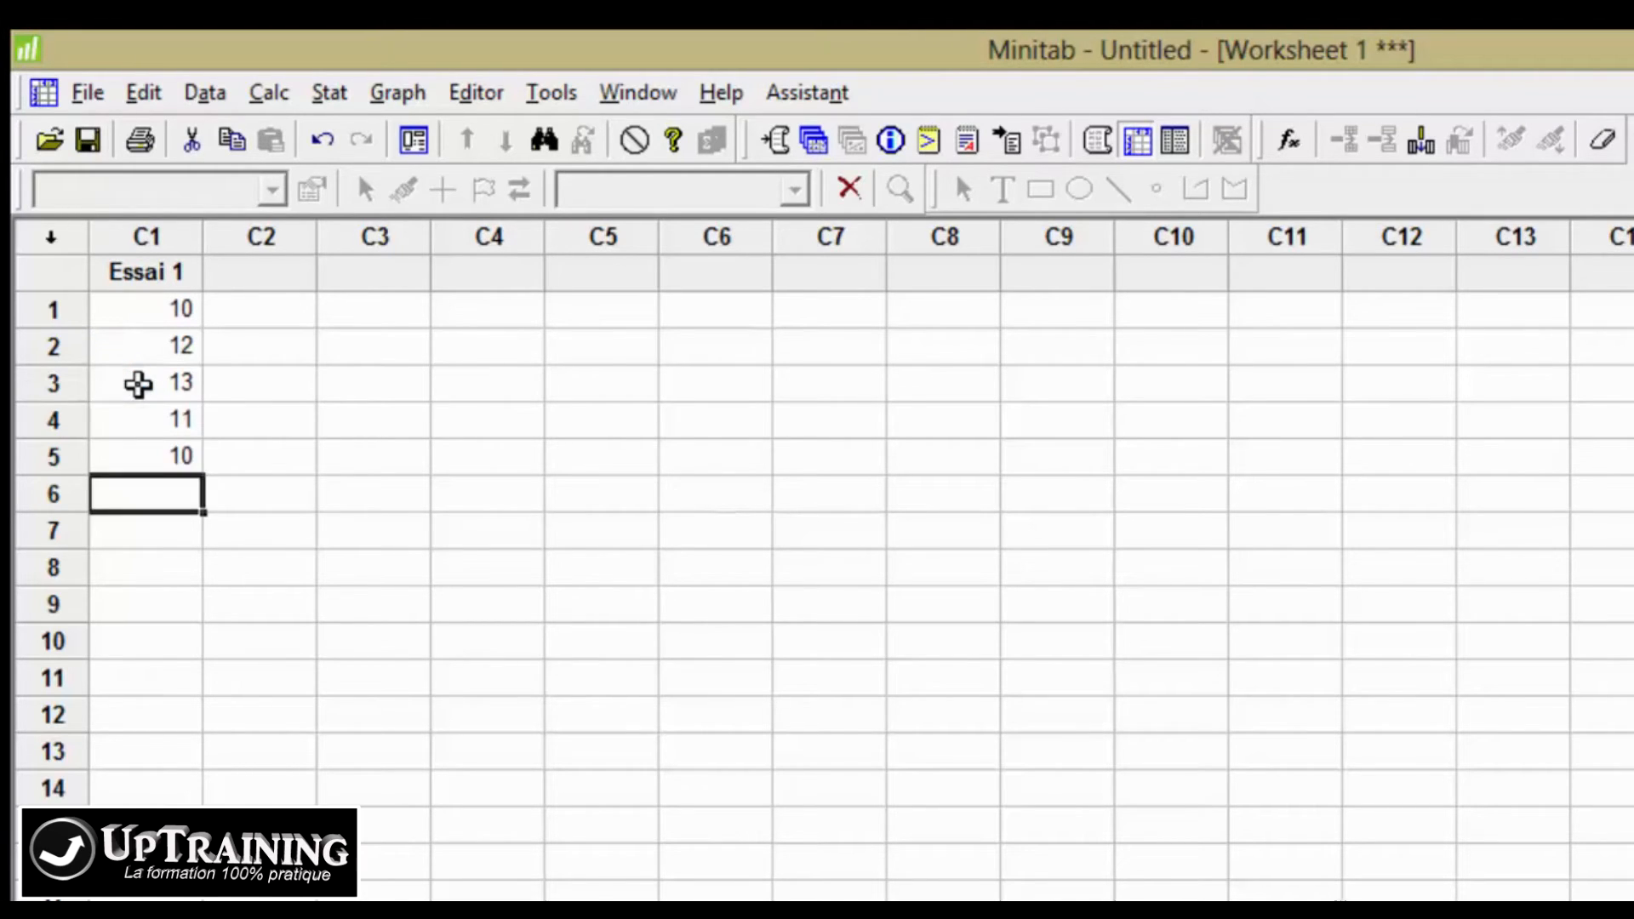
# Name column C2 "Date" and enter 01/01/2015 in its first row.
pyautogui.click(264, 279)
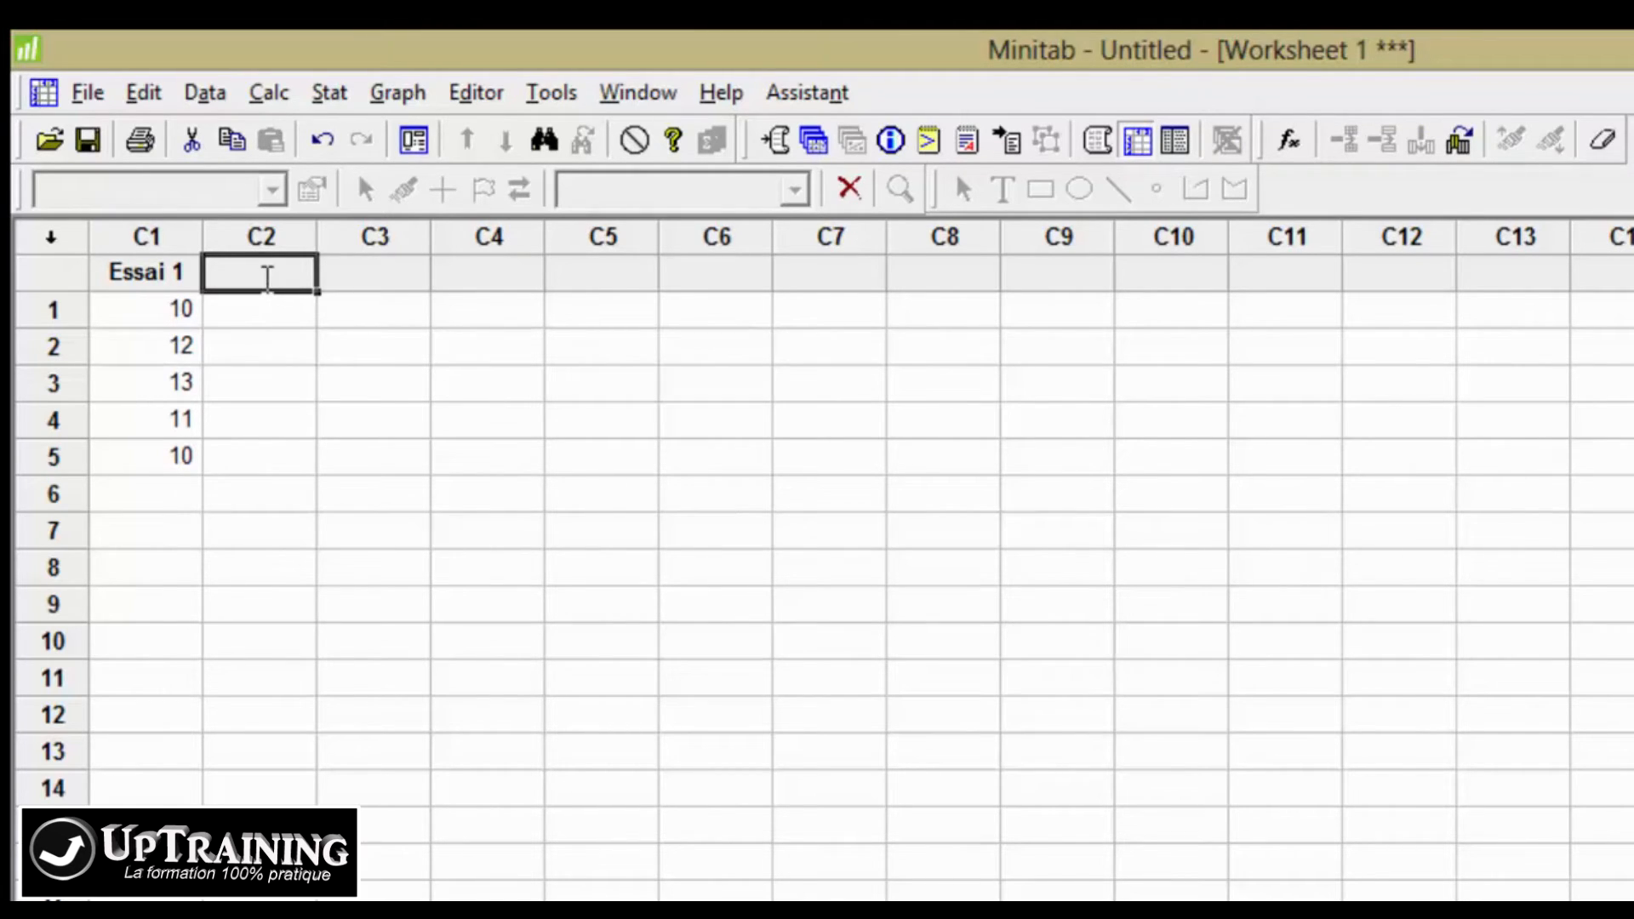
pyautogui.write('Date')
pyautogui.press('Return')
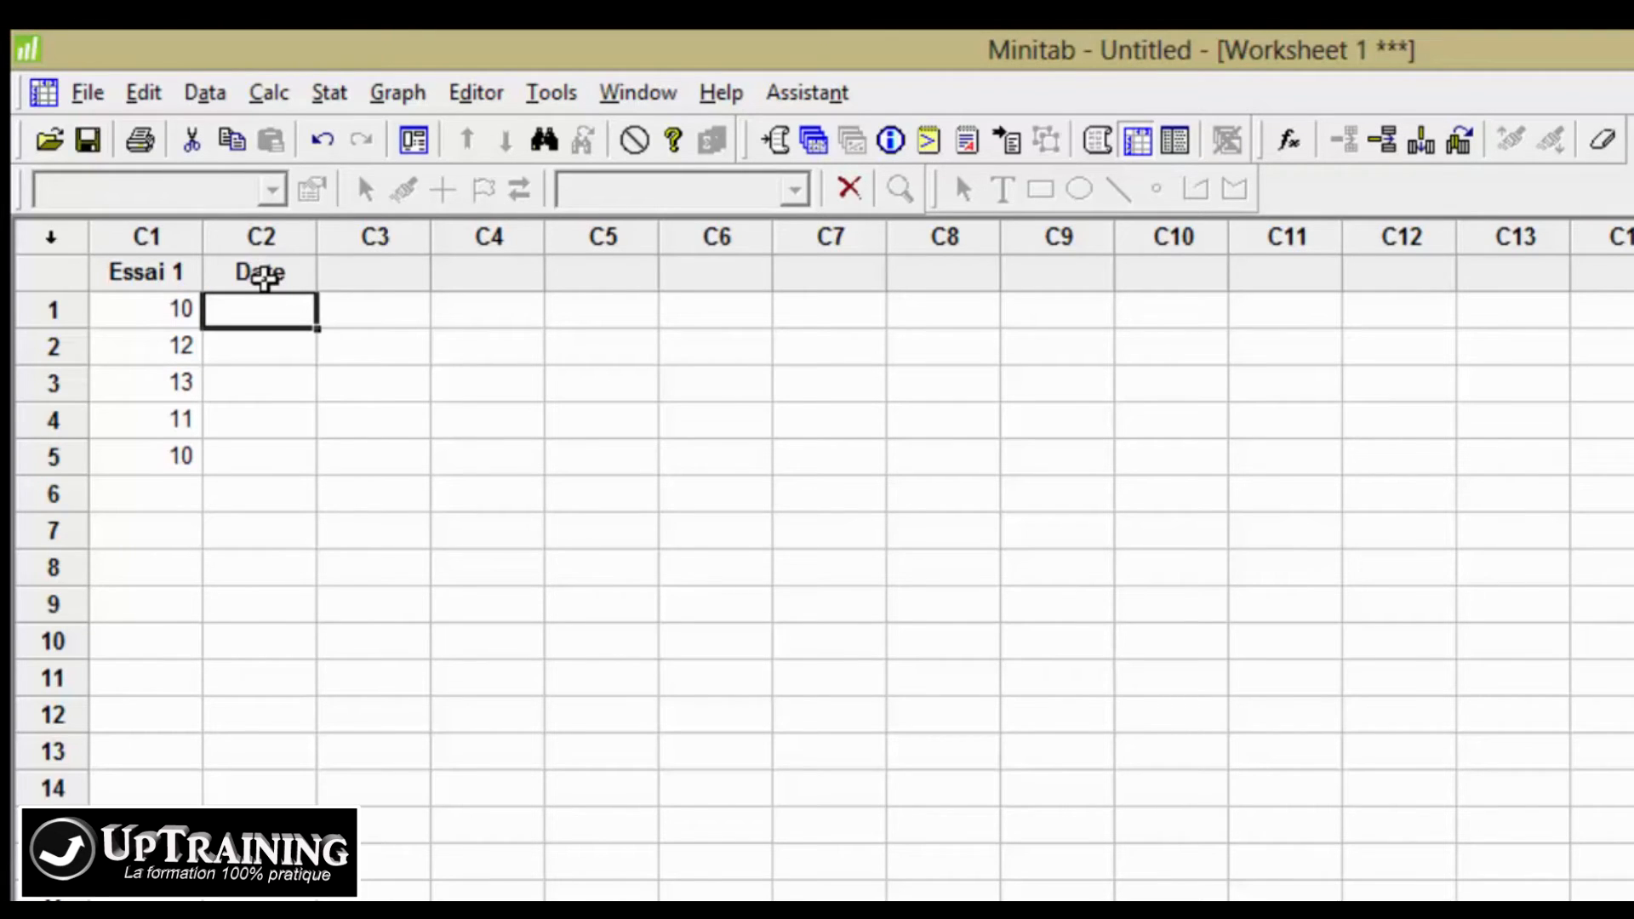
pyautogui.write('01/')
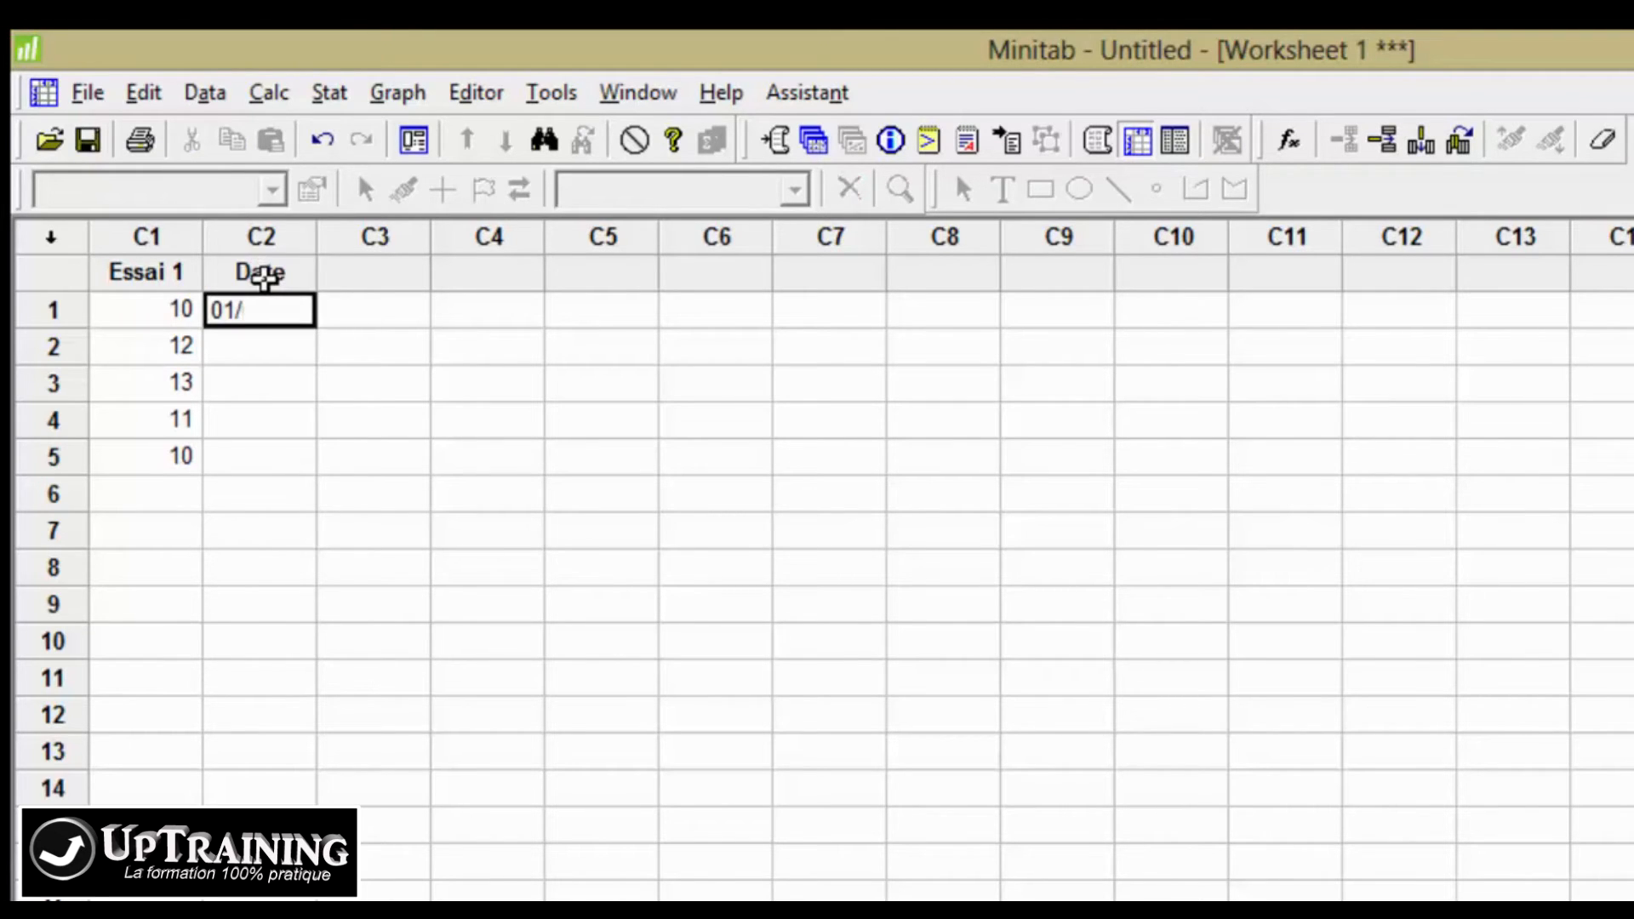
pyautogui.write('01/2015')
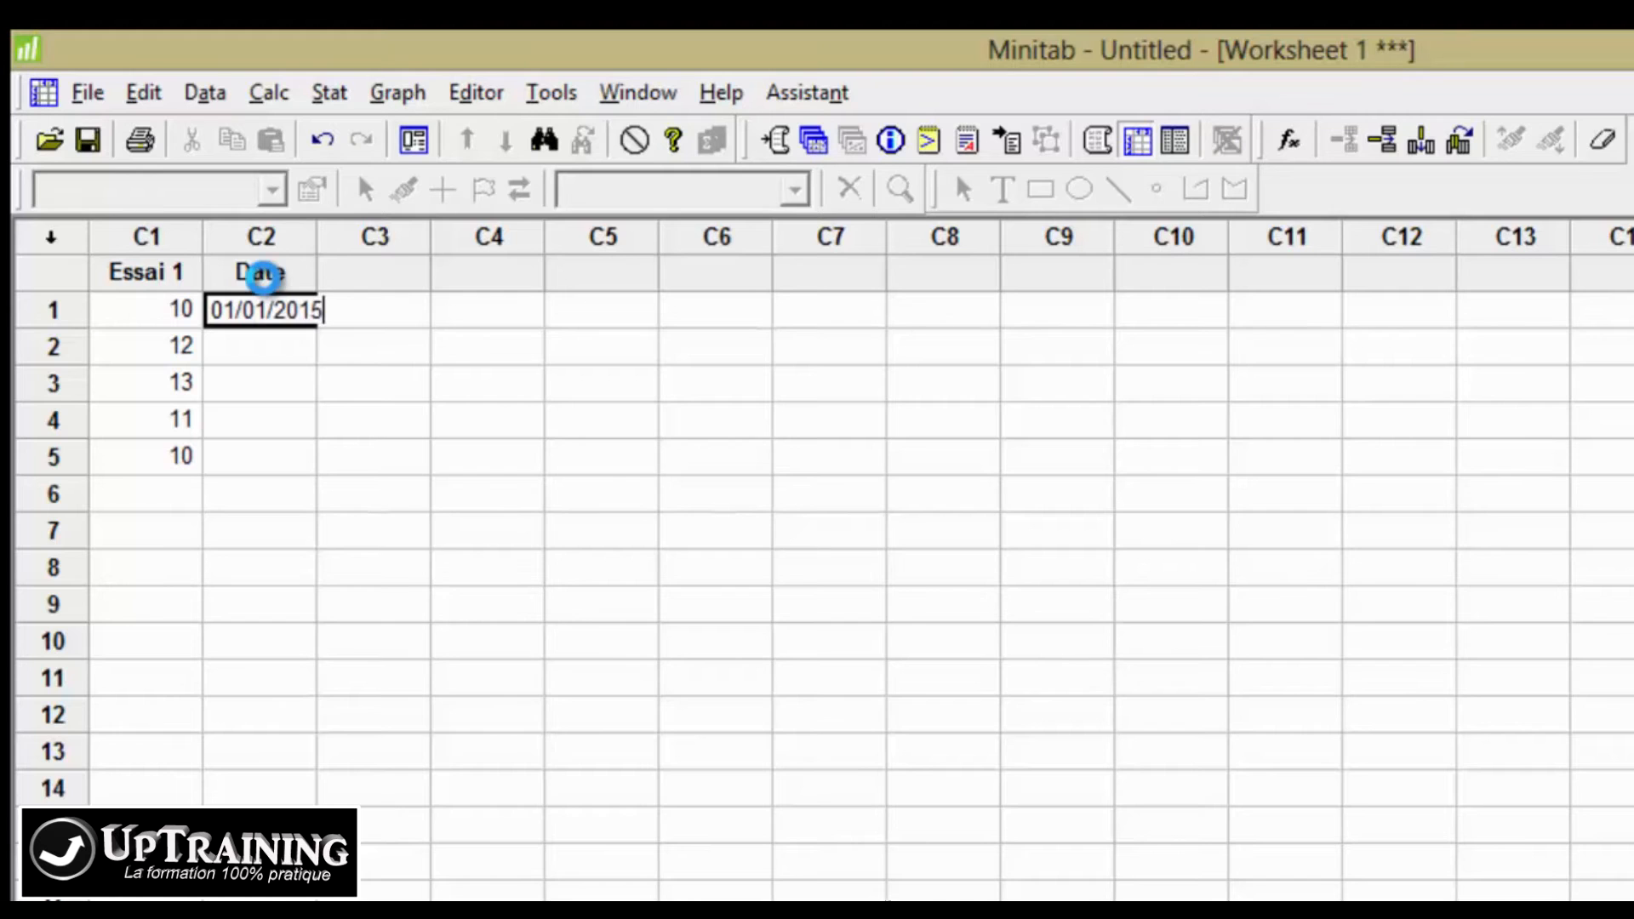
pyautogui.press('Return')
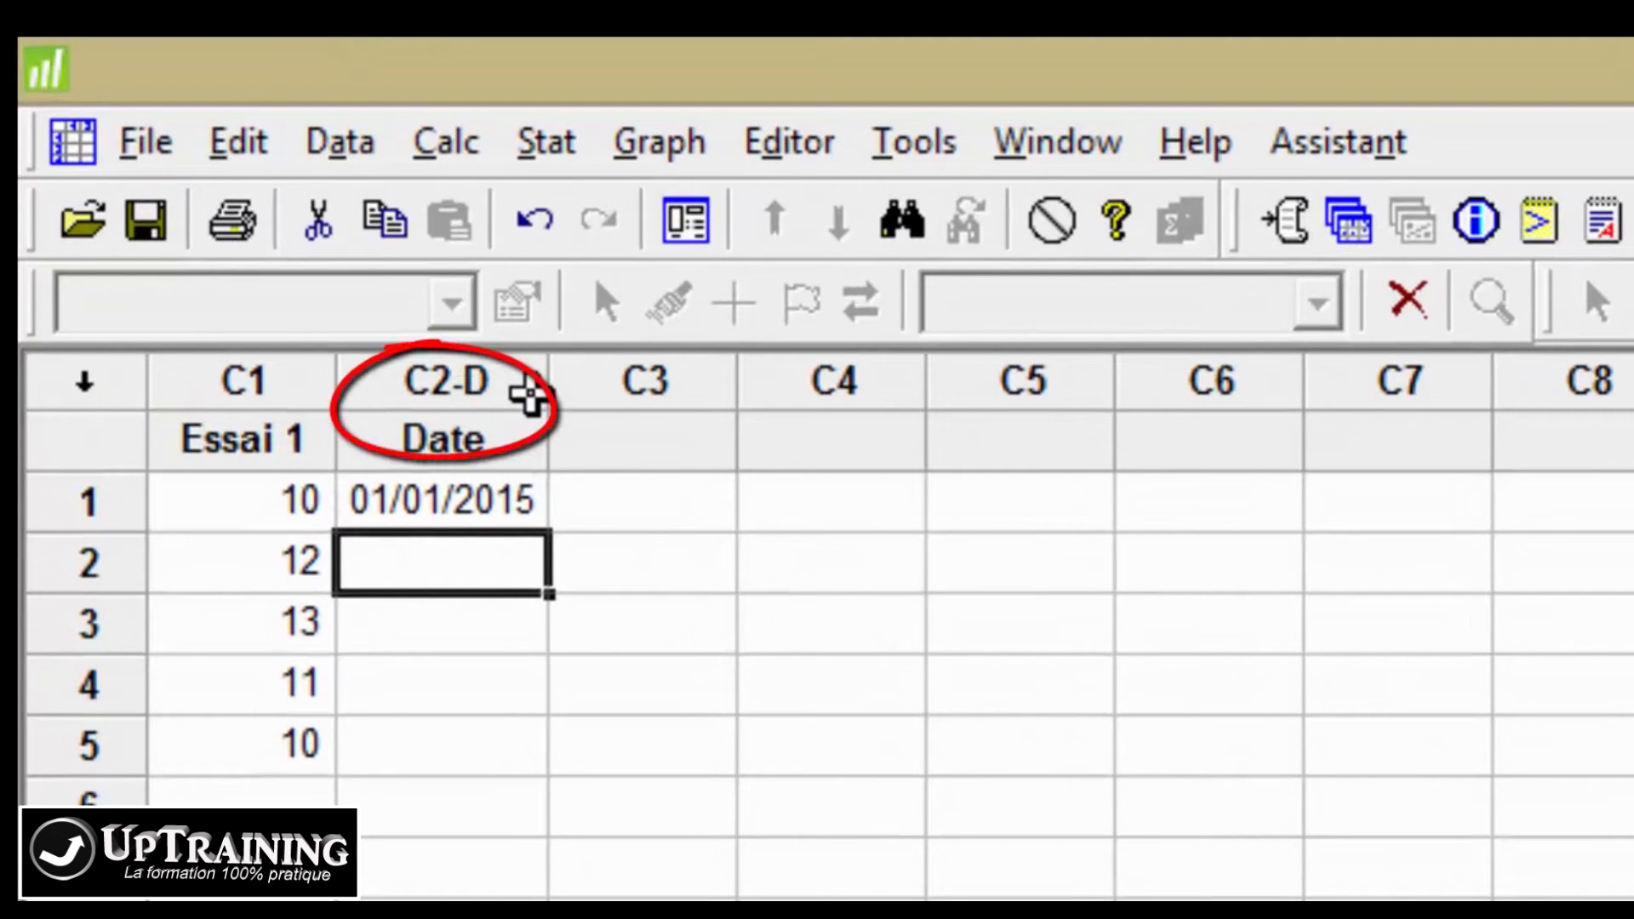
# Name column C3 "Texte".
pyautogui.click(627, 436)
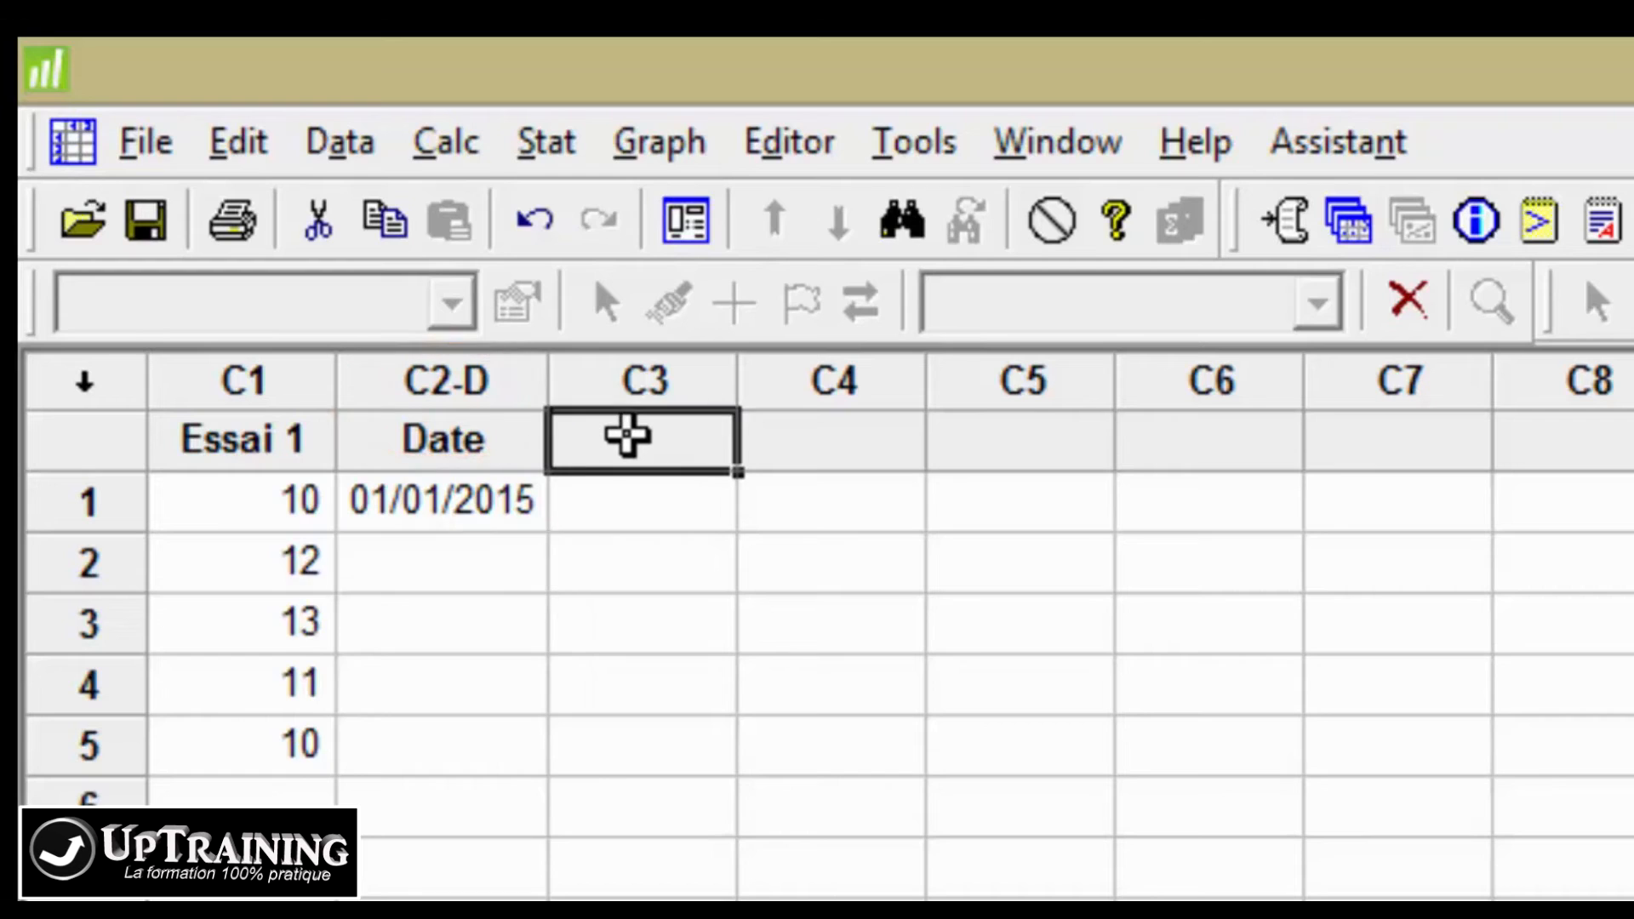
pyautogui.write('Test')
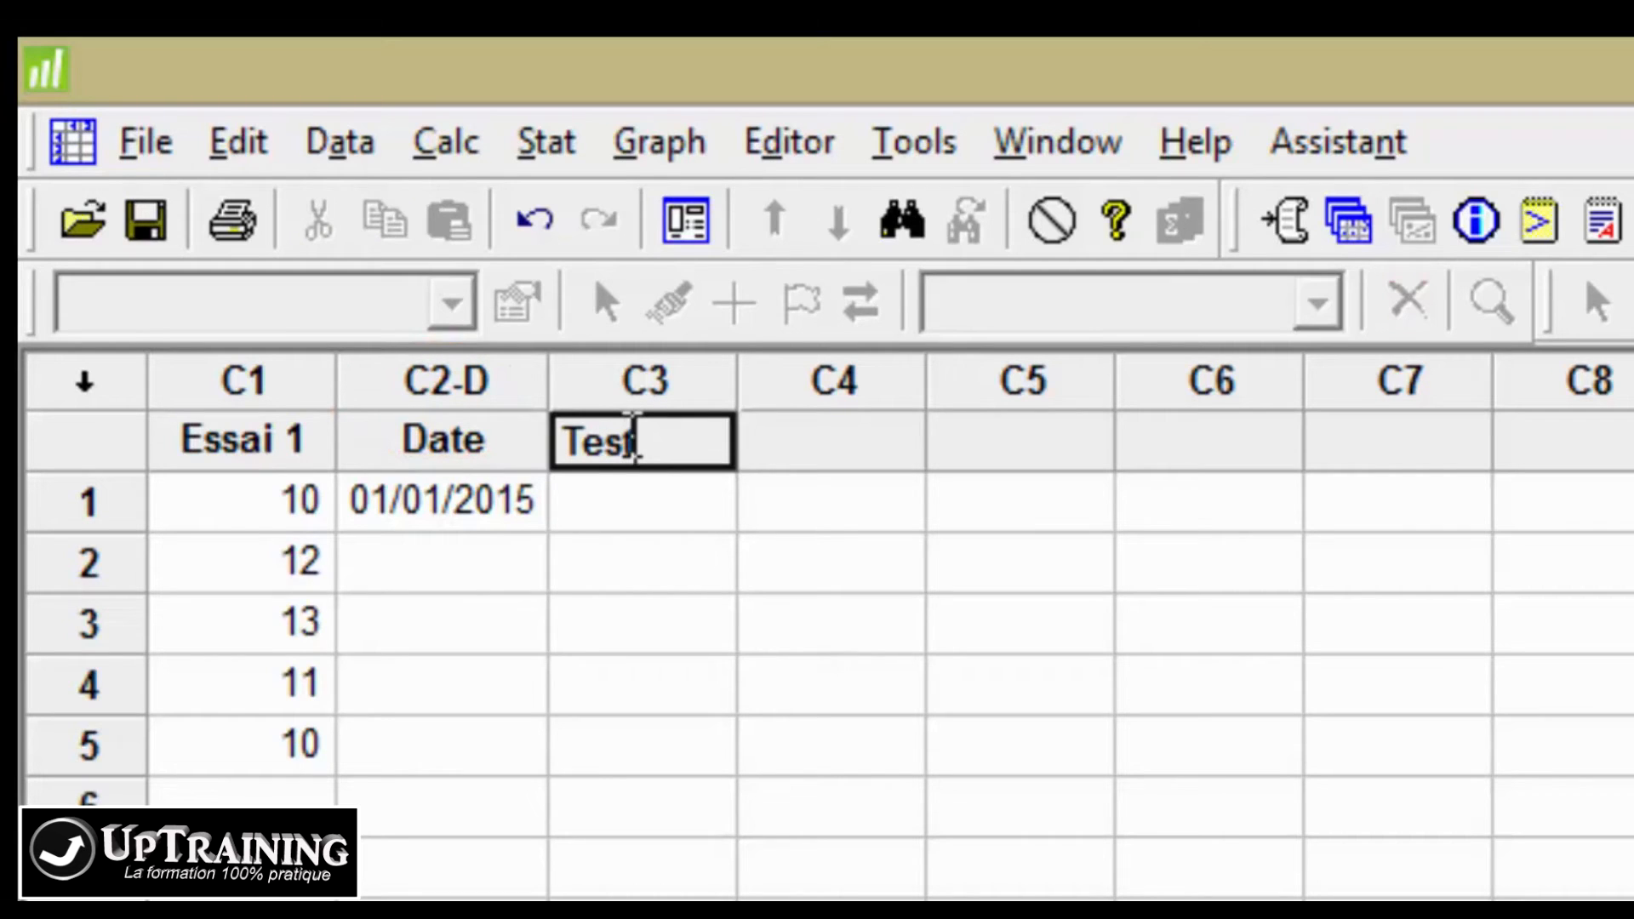
pyautogui.press('BackSpace')
pyautogui.press('BackSpace')
pyautogui.write('xte')
pyautogui.press('Return')
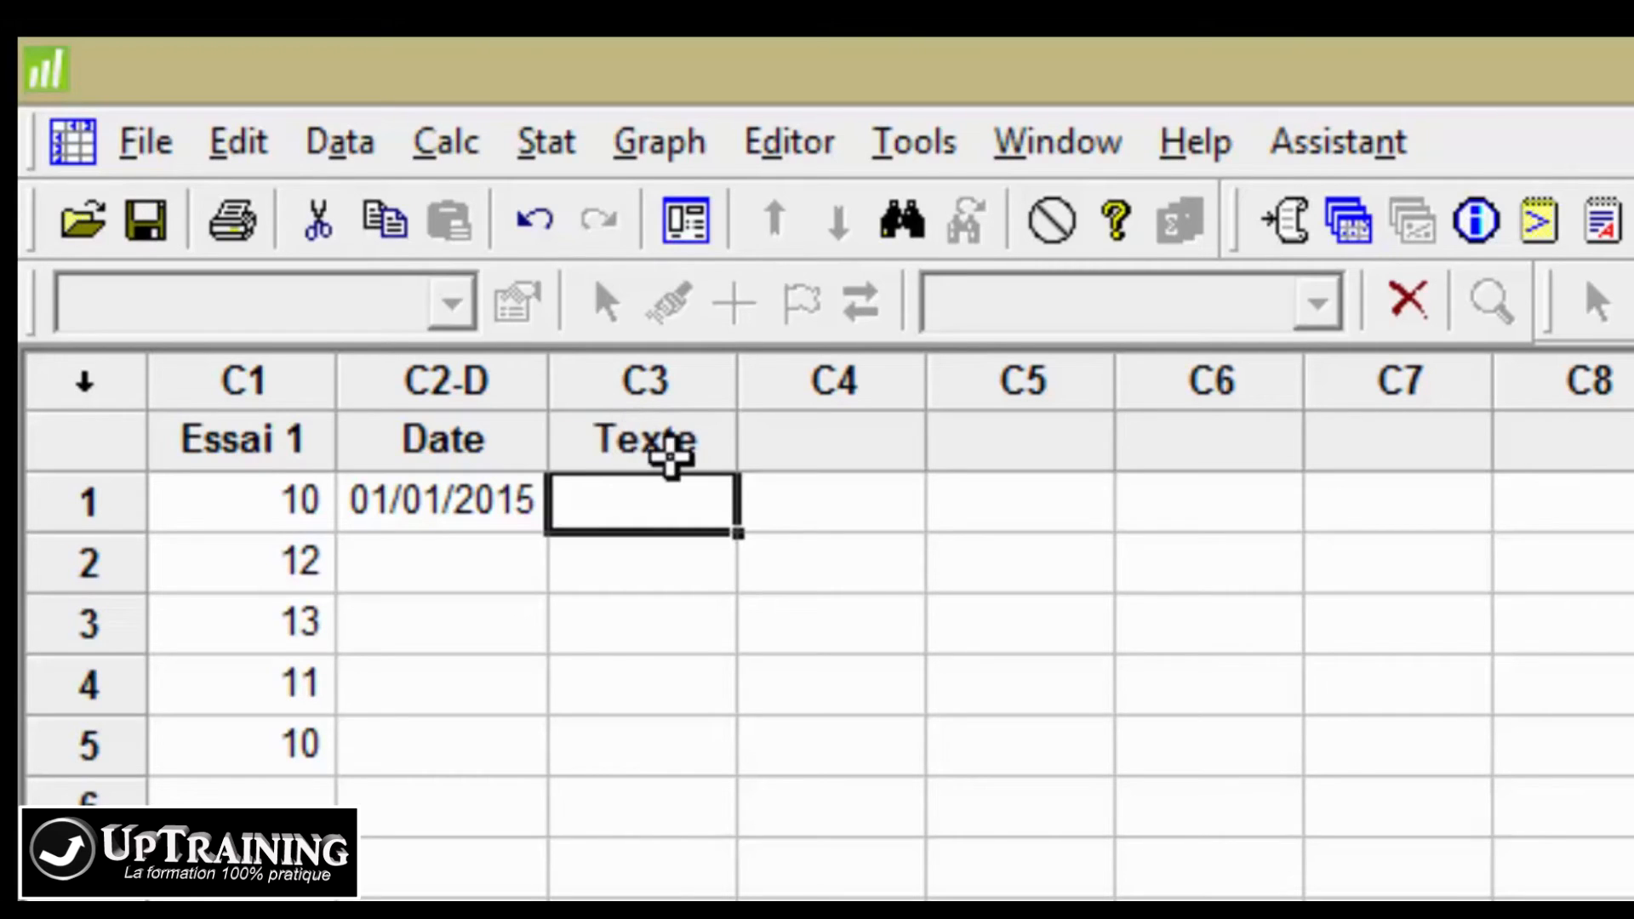
# Enter "Produit A" and "ProduitB" in the first two rows of the Texte column.
pyautogui.write('Produit A')
pyautogui.press('Return')
pyautogui.write('Pr')
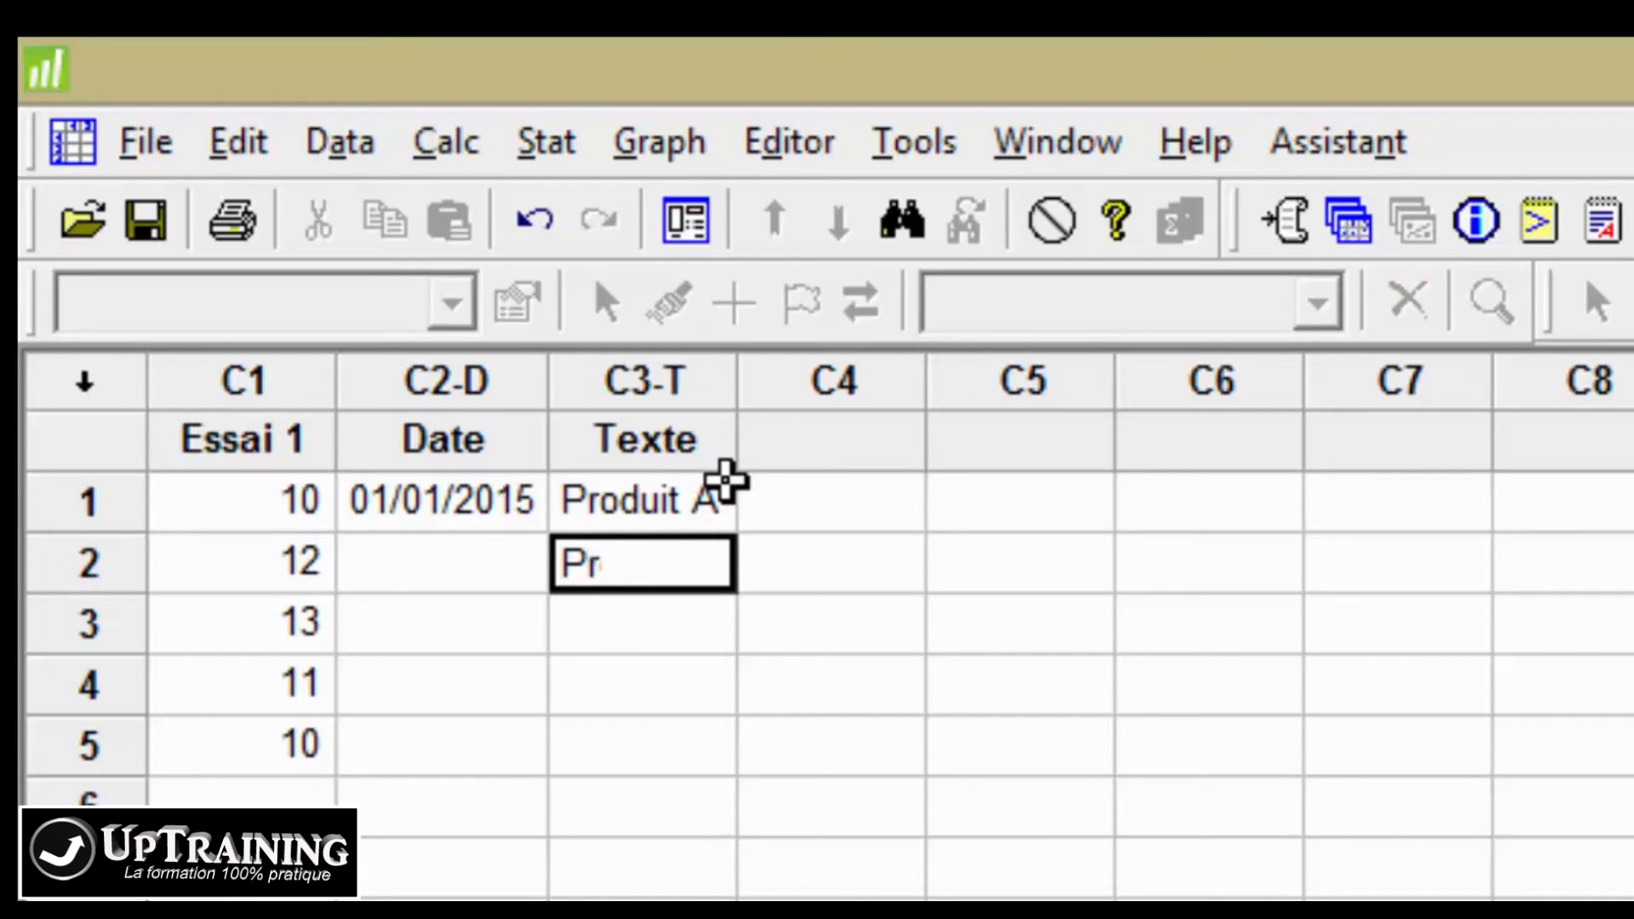
pyautogui.write('oduitB')
pyautogui.press('Return')
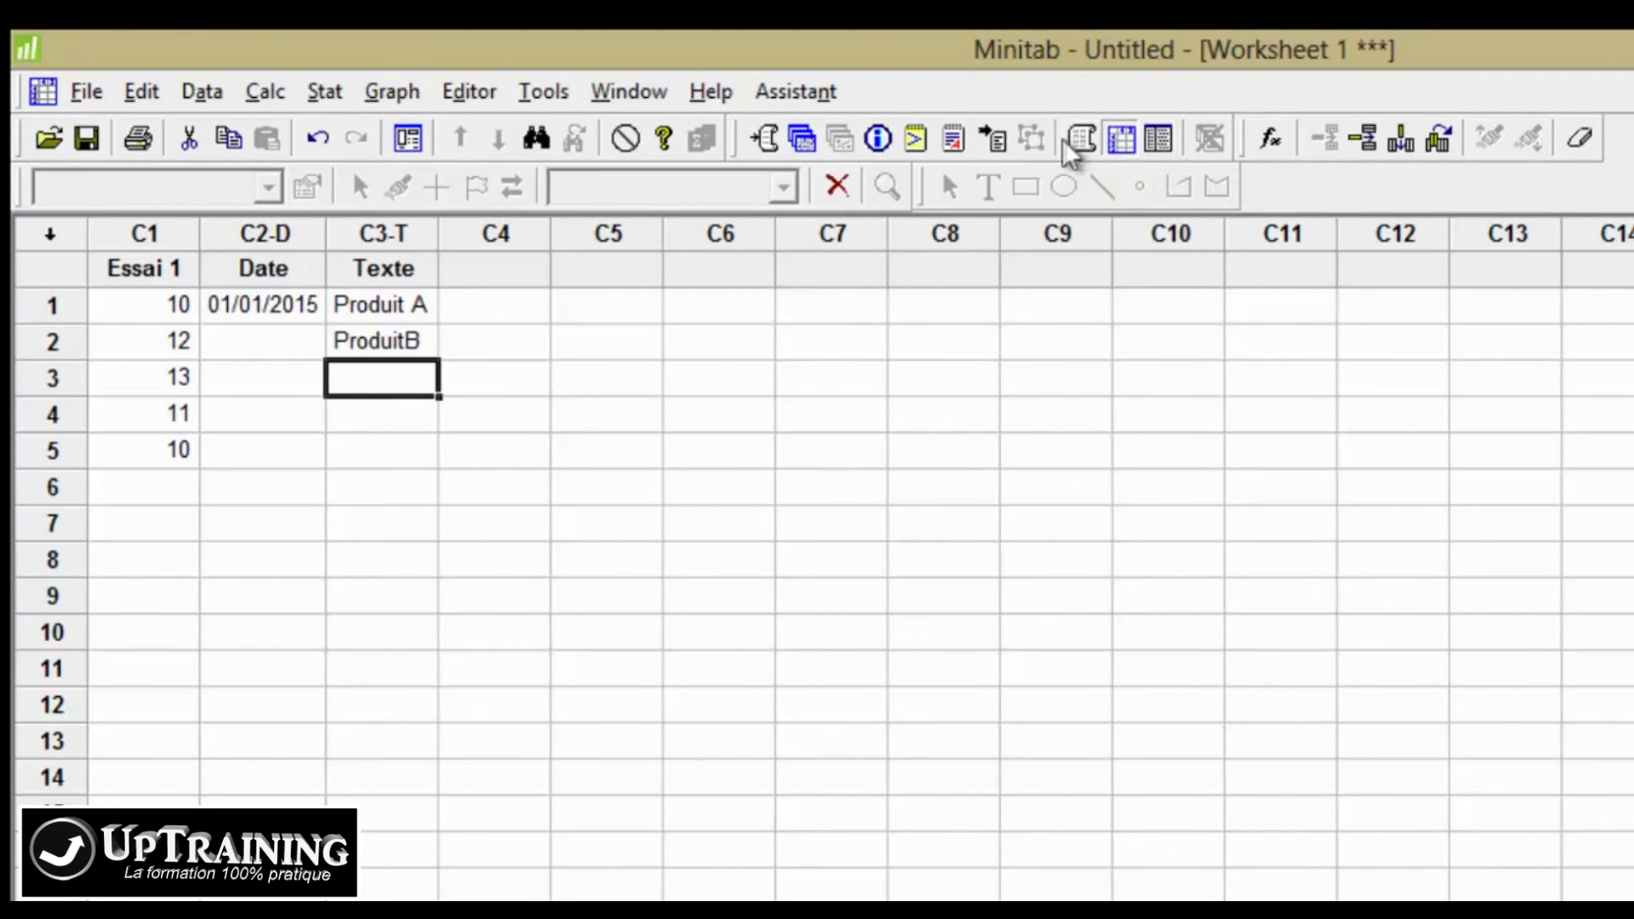
# Display the Session window, the current worksheet and the Project Manager one after another.
pyautogui.click(1088, 143)
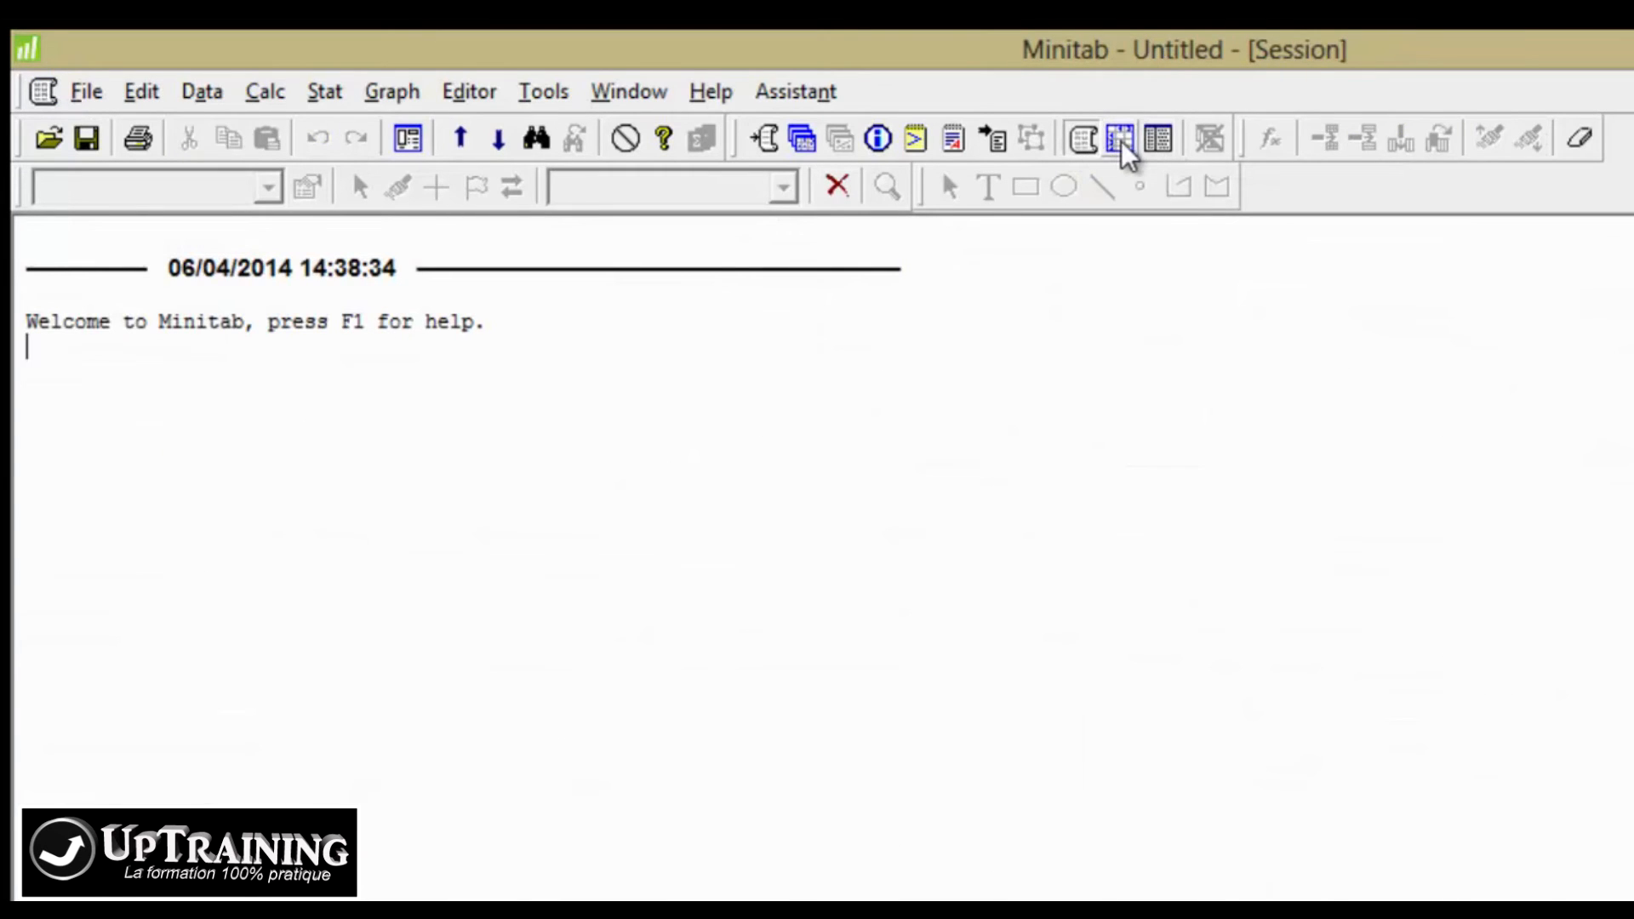
pyautogui.click(1121, 141)
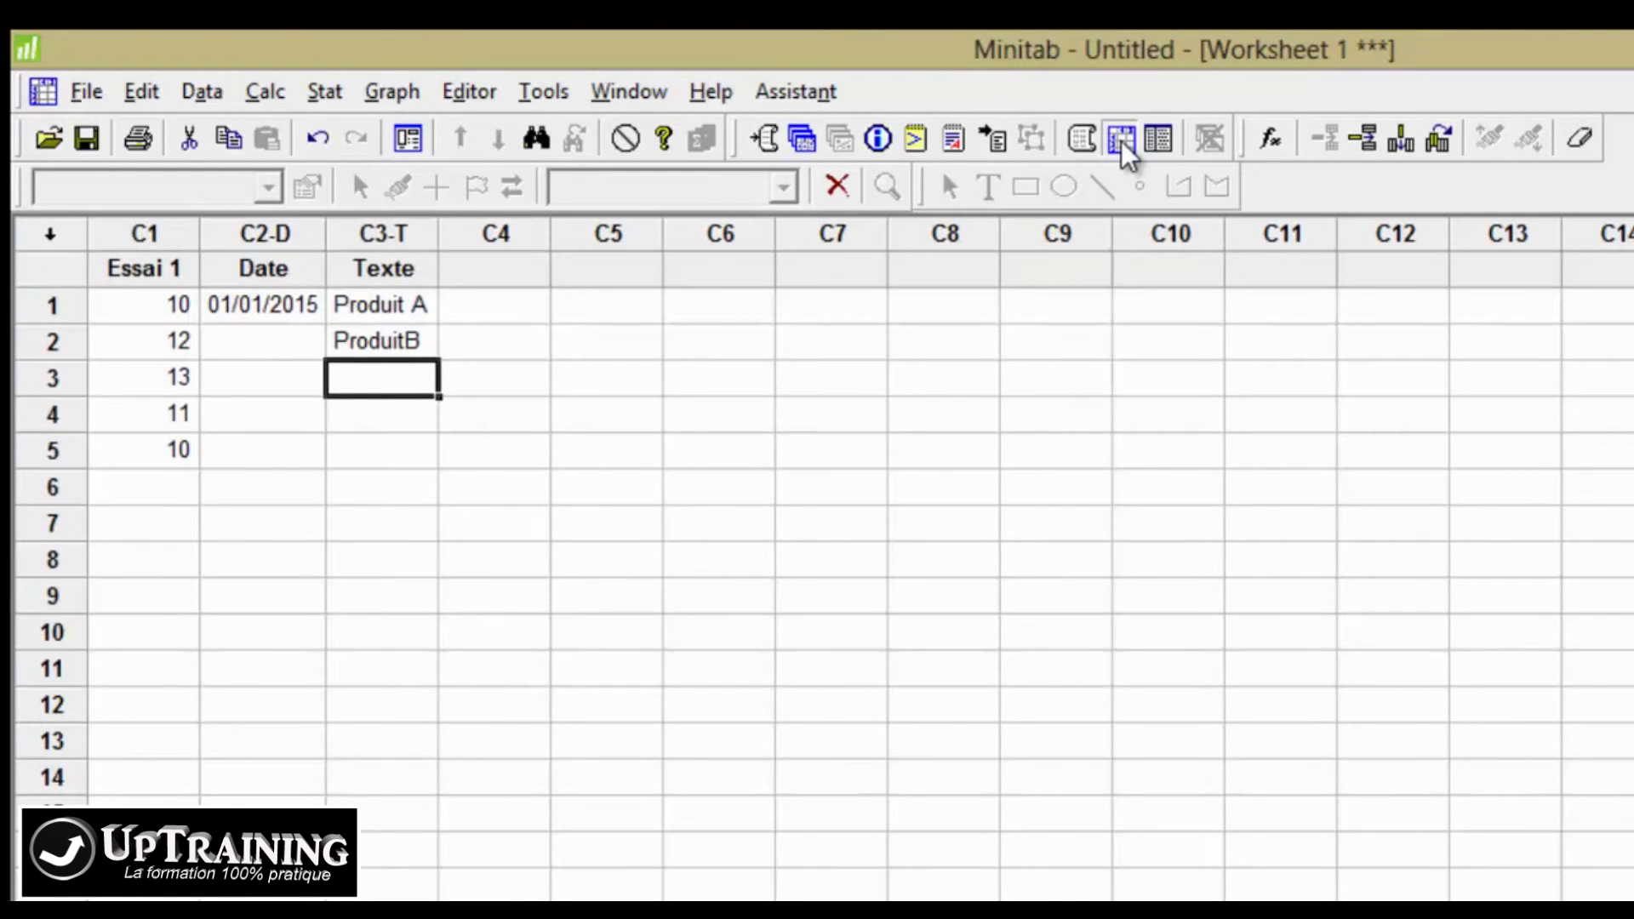
pyautogui.click(1157, 150)
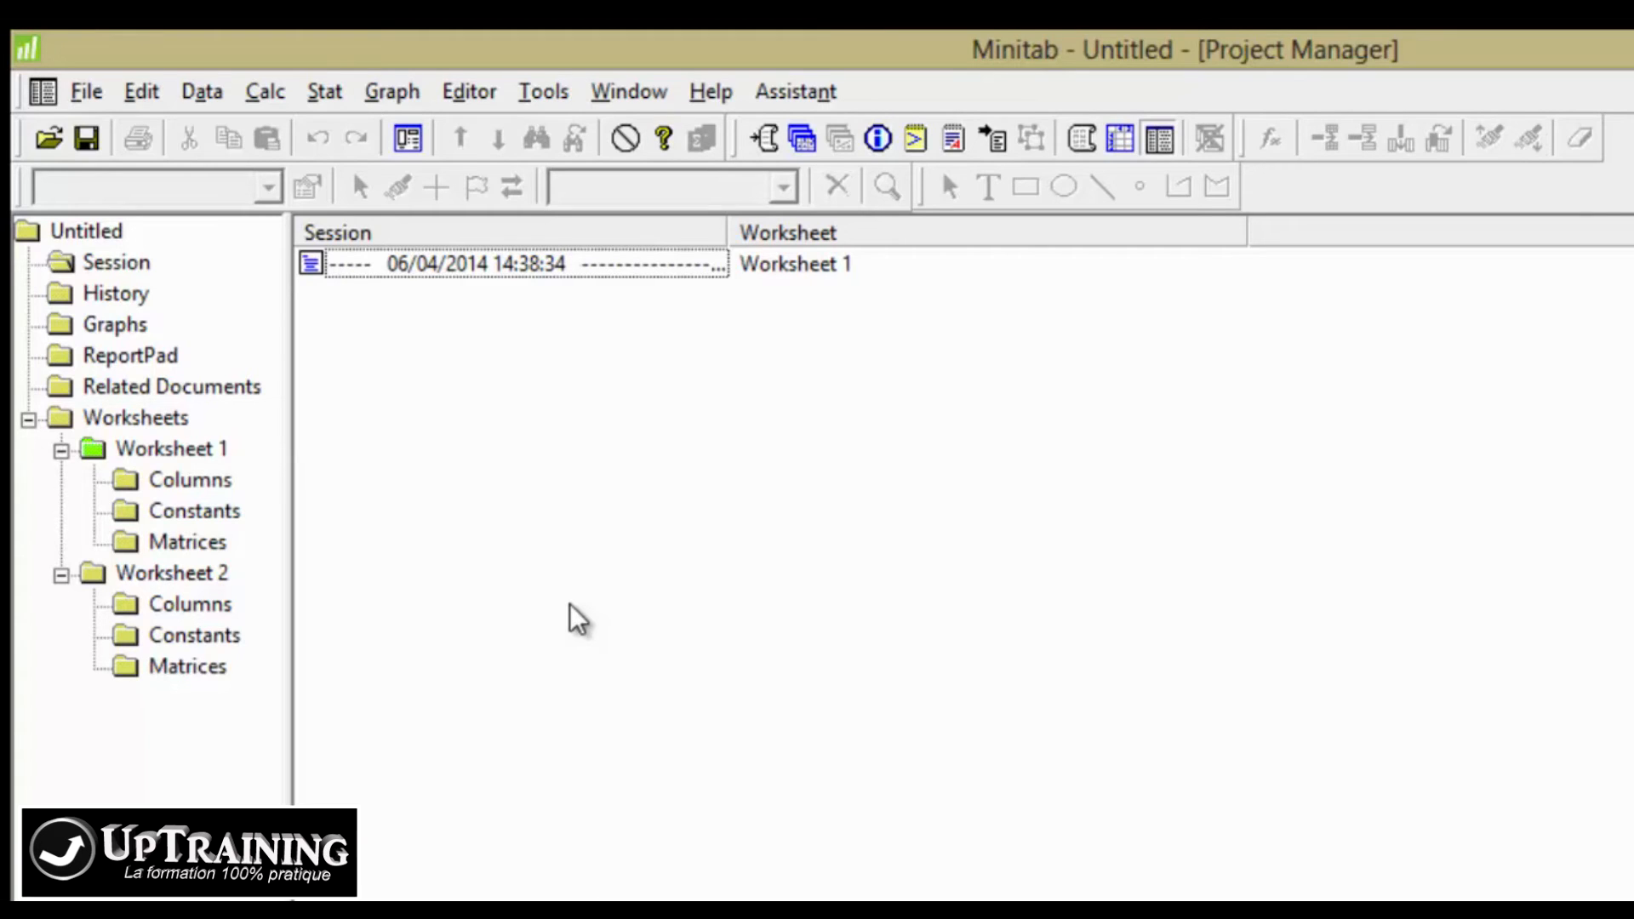
# View the project's Session, History and Graphs folders one after another.
pyautogui.click(105, 268)
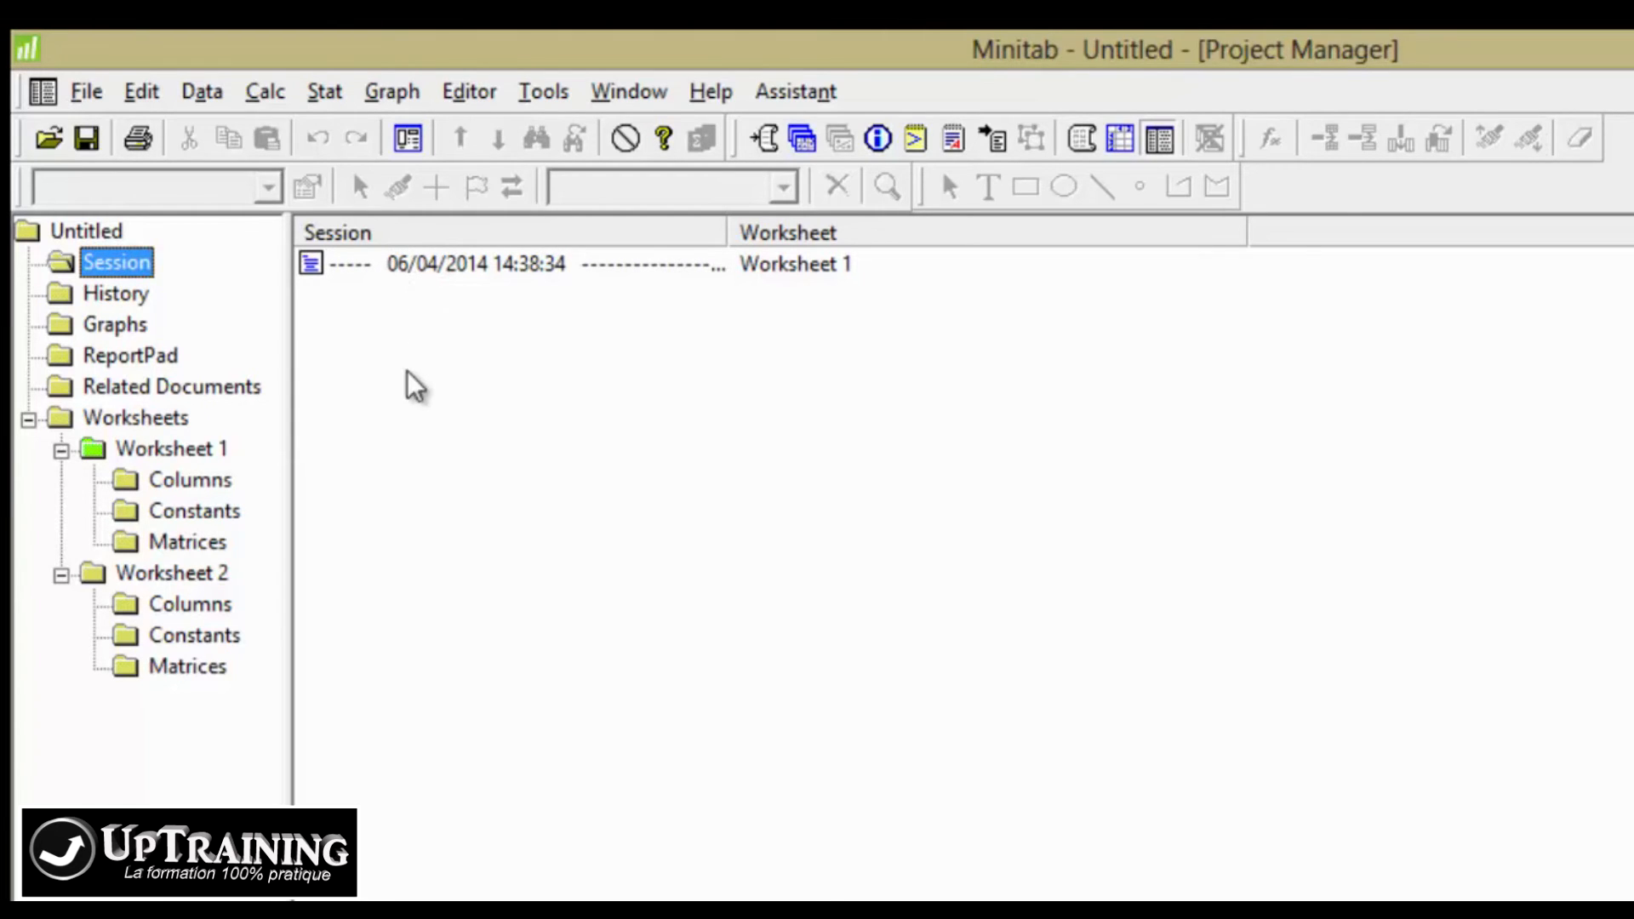
pyautogui.click(103, 300)
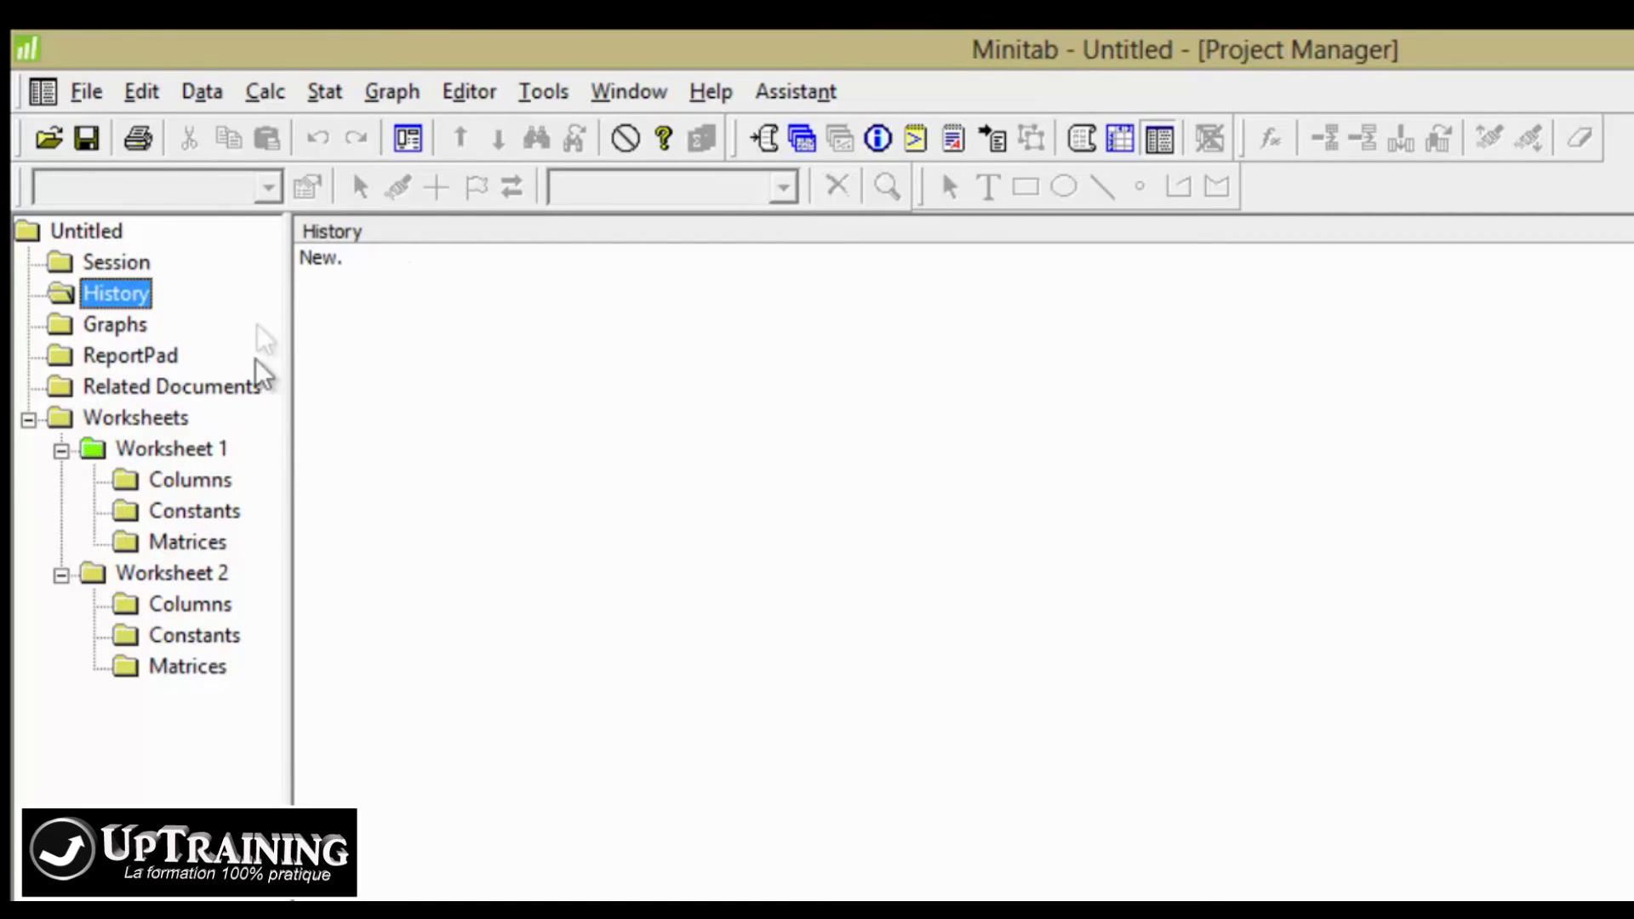
pyautogui.click(121, 333)
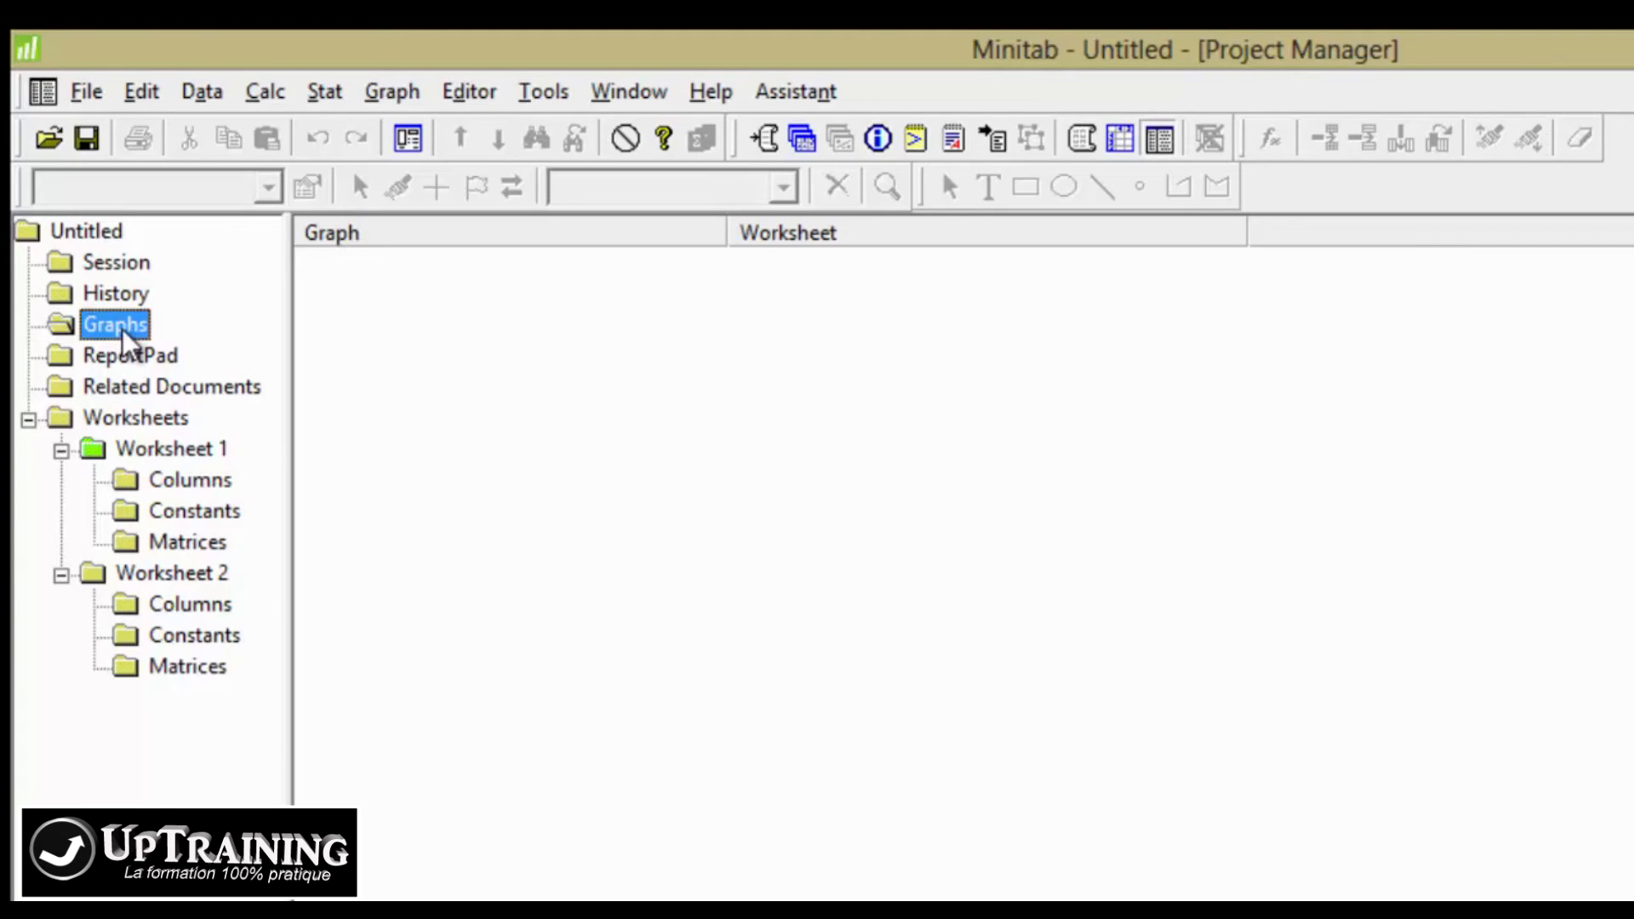
# Write "Test" in the project's ReportPad below the report title.
pyautogui.click(162, 356)
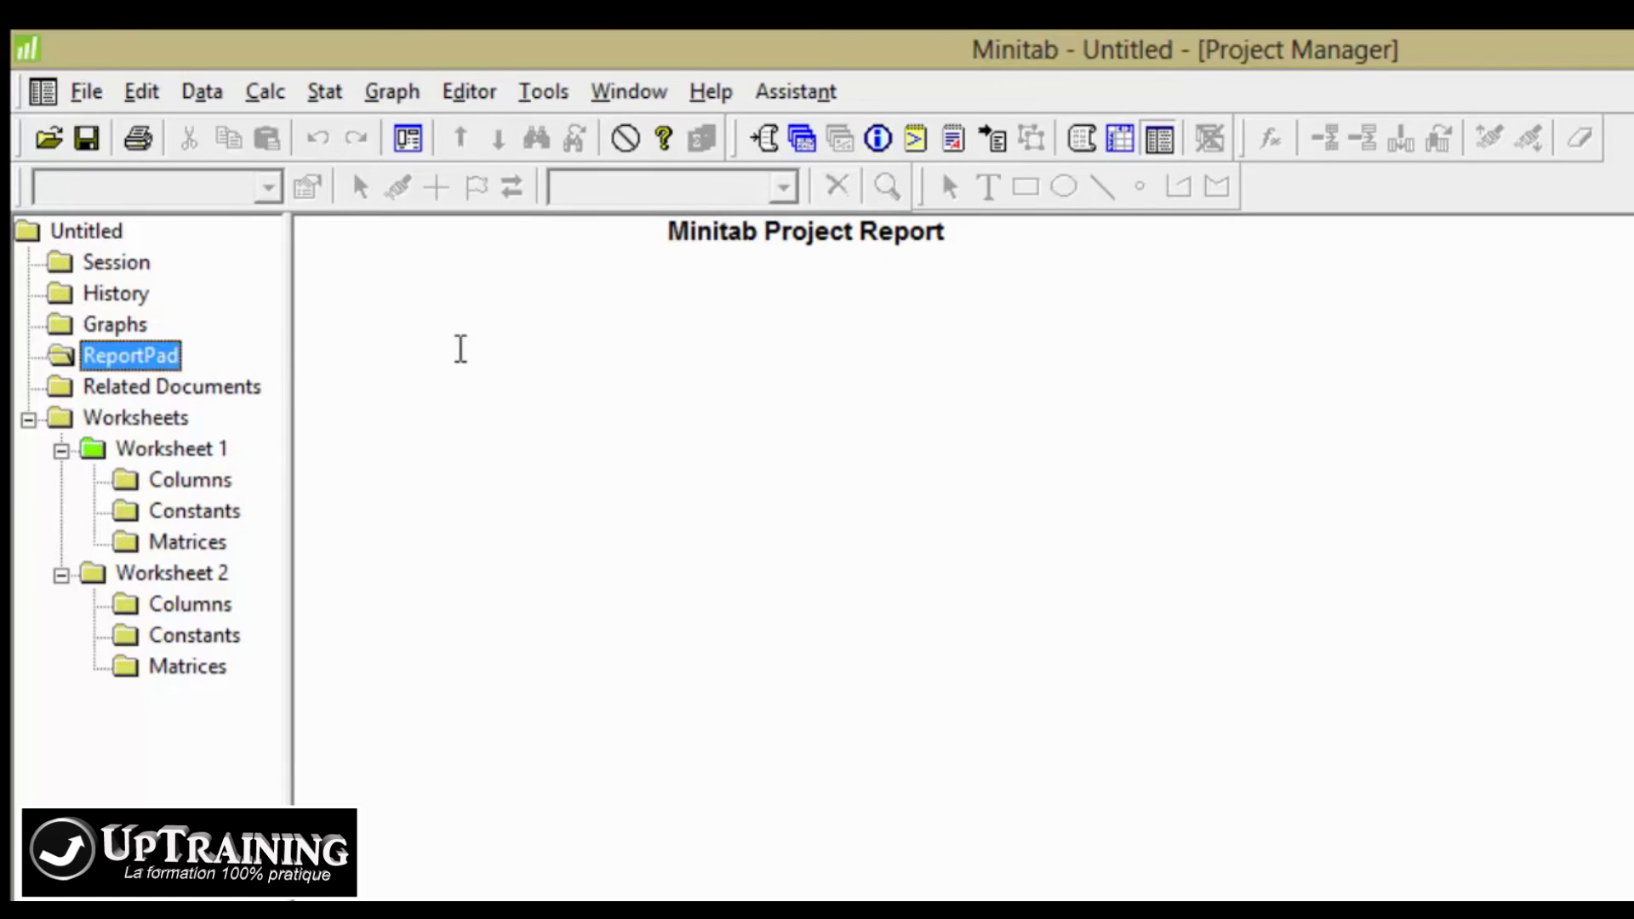
pyautogui.click(406, 329)
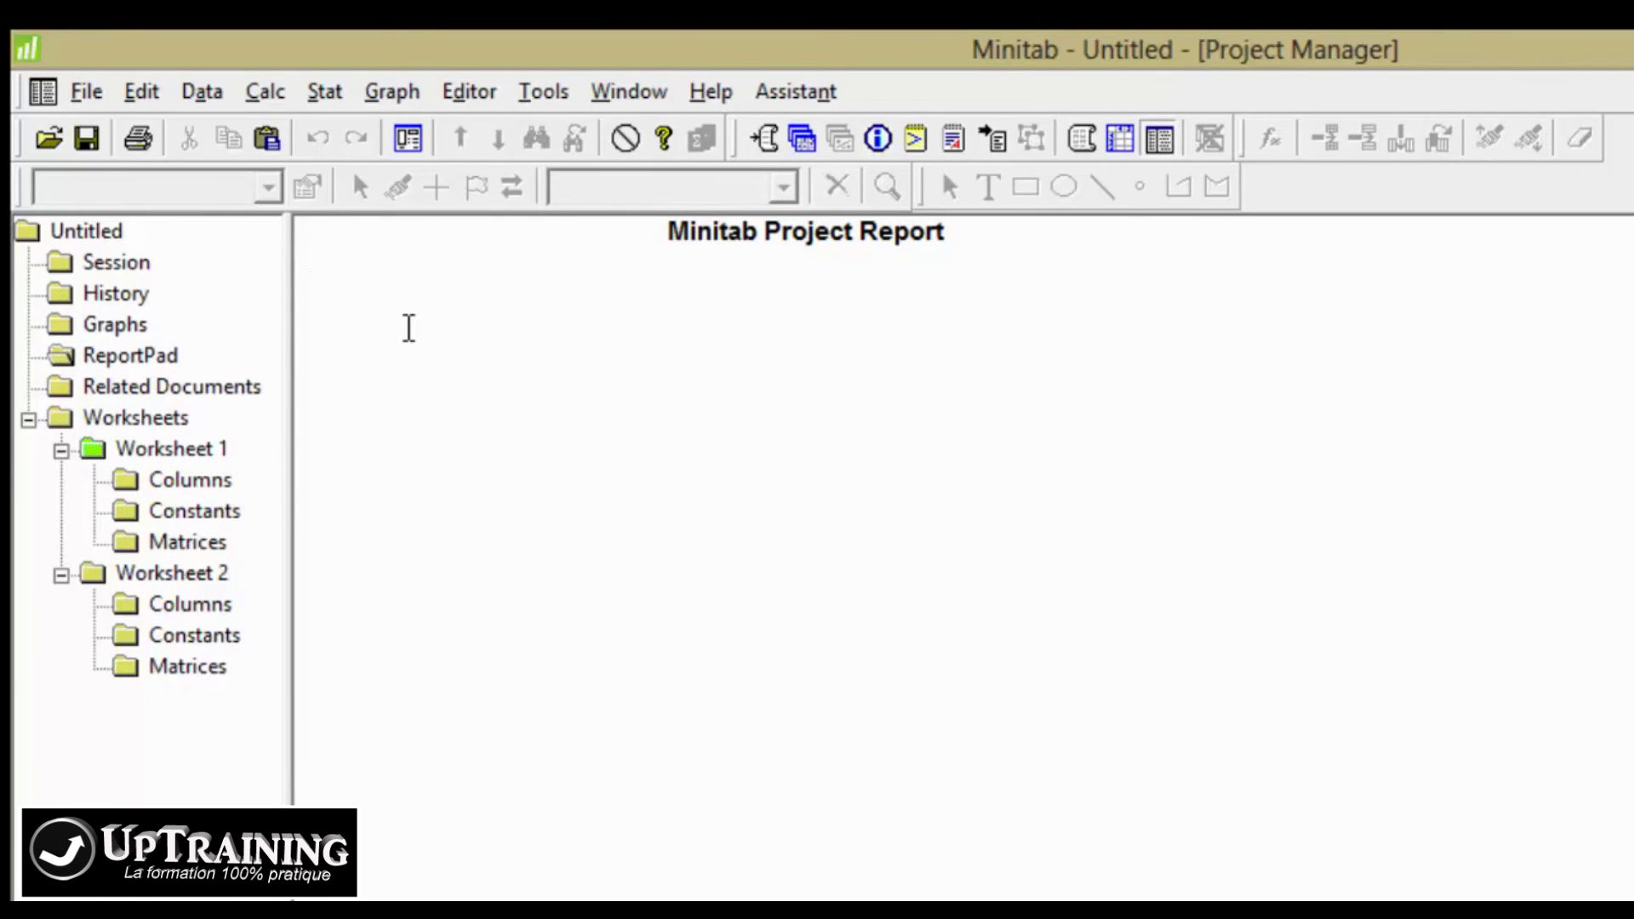
pyautogui.write('Test')
pyautogui.click(224, 396)
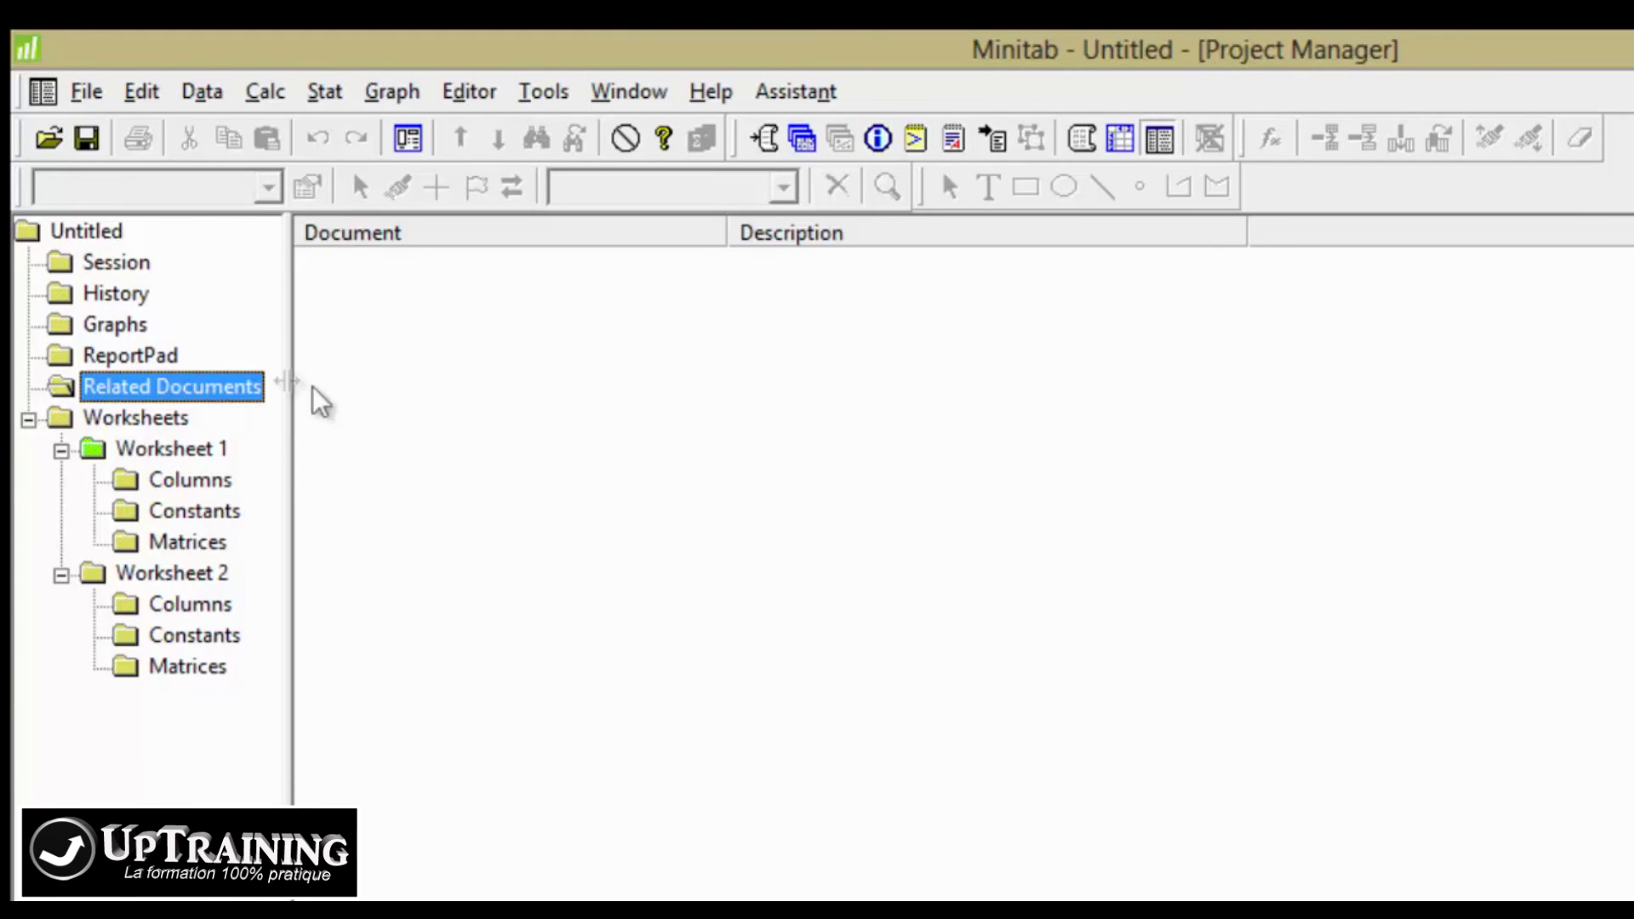
pyautogui.rightClick(222, 398)
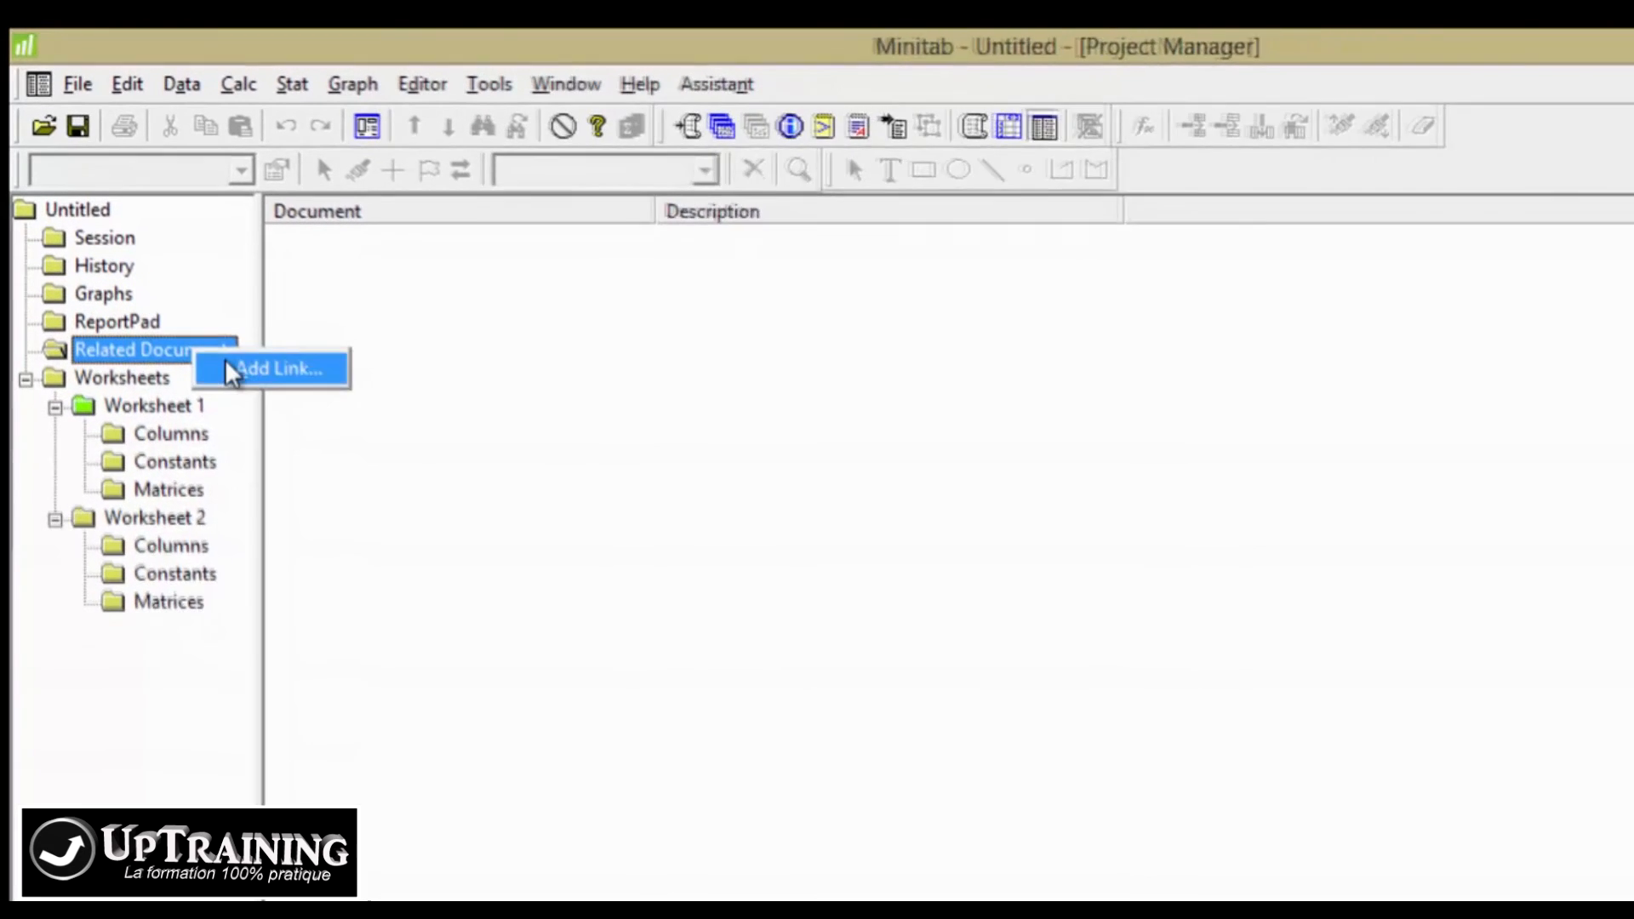
pyautogui.click(263, 414)
pyautogui.write('www.goo')
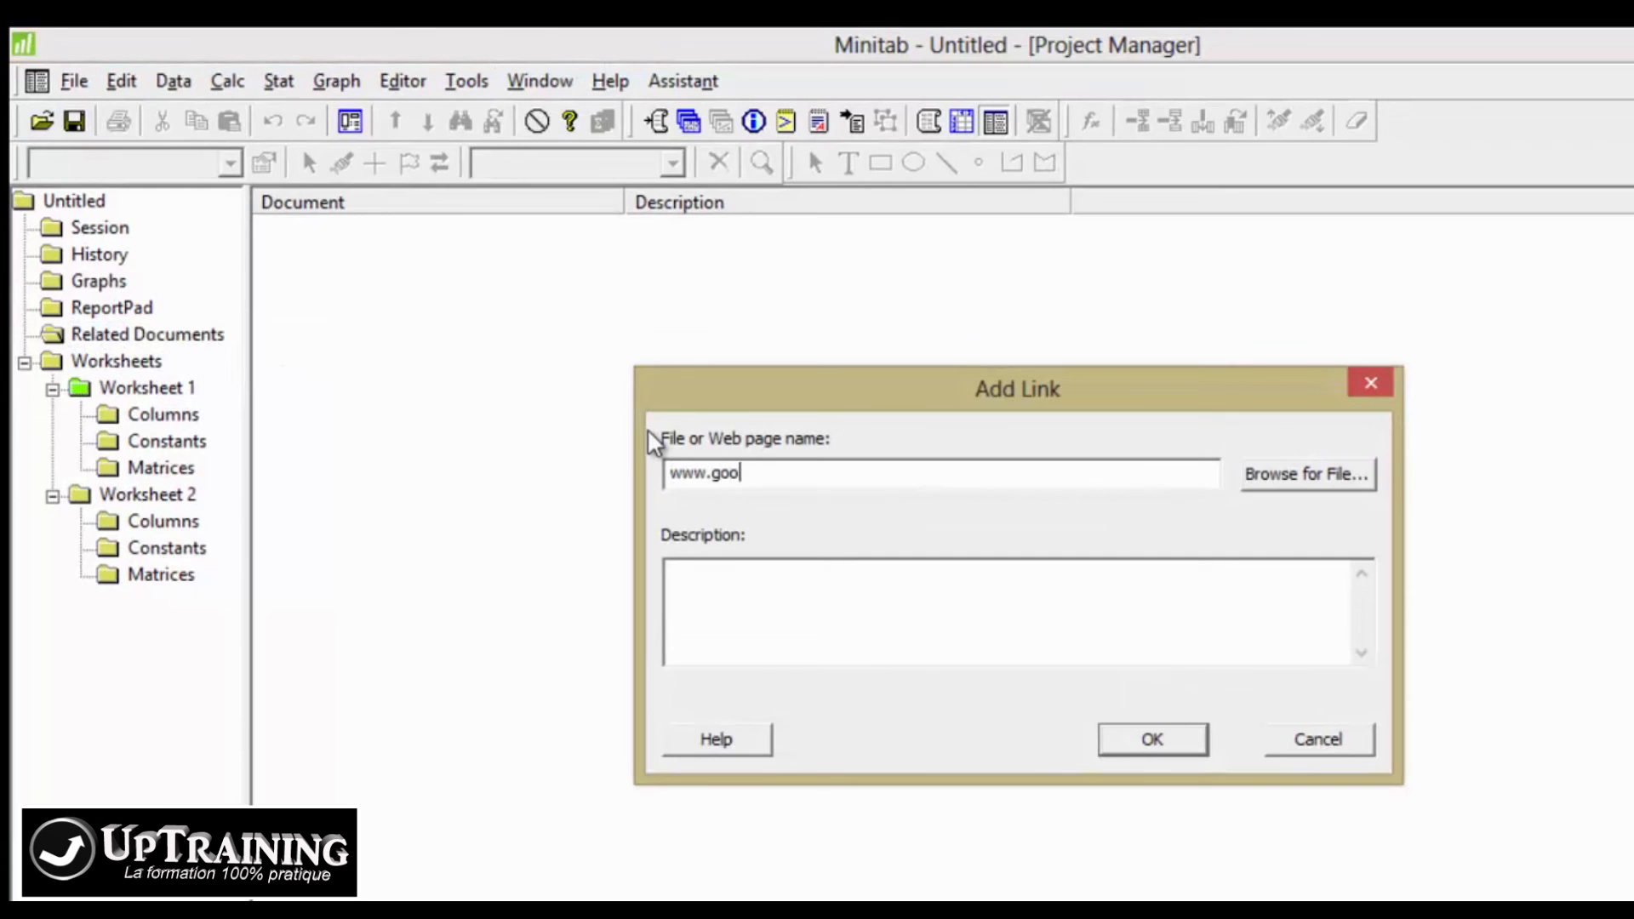
pyautogui.write('gle.fr')
pyautogui.click(1132, 737)
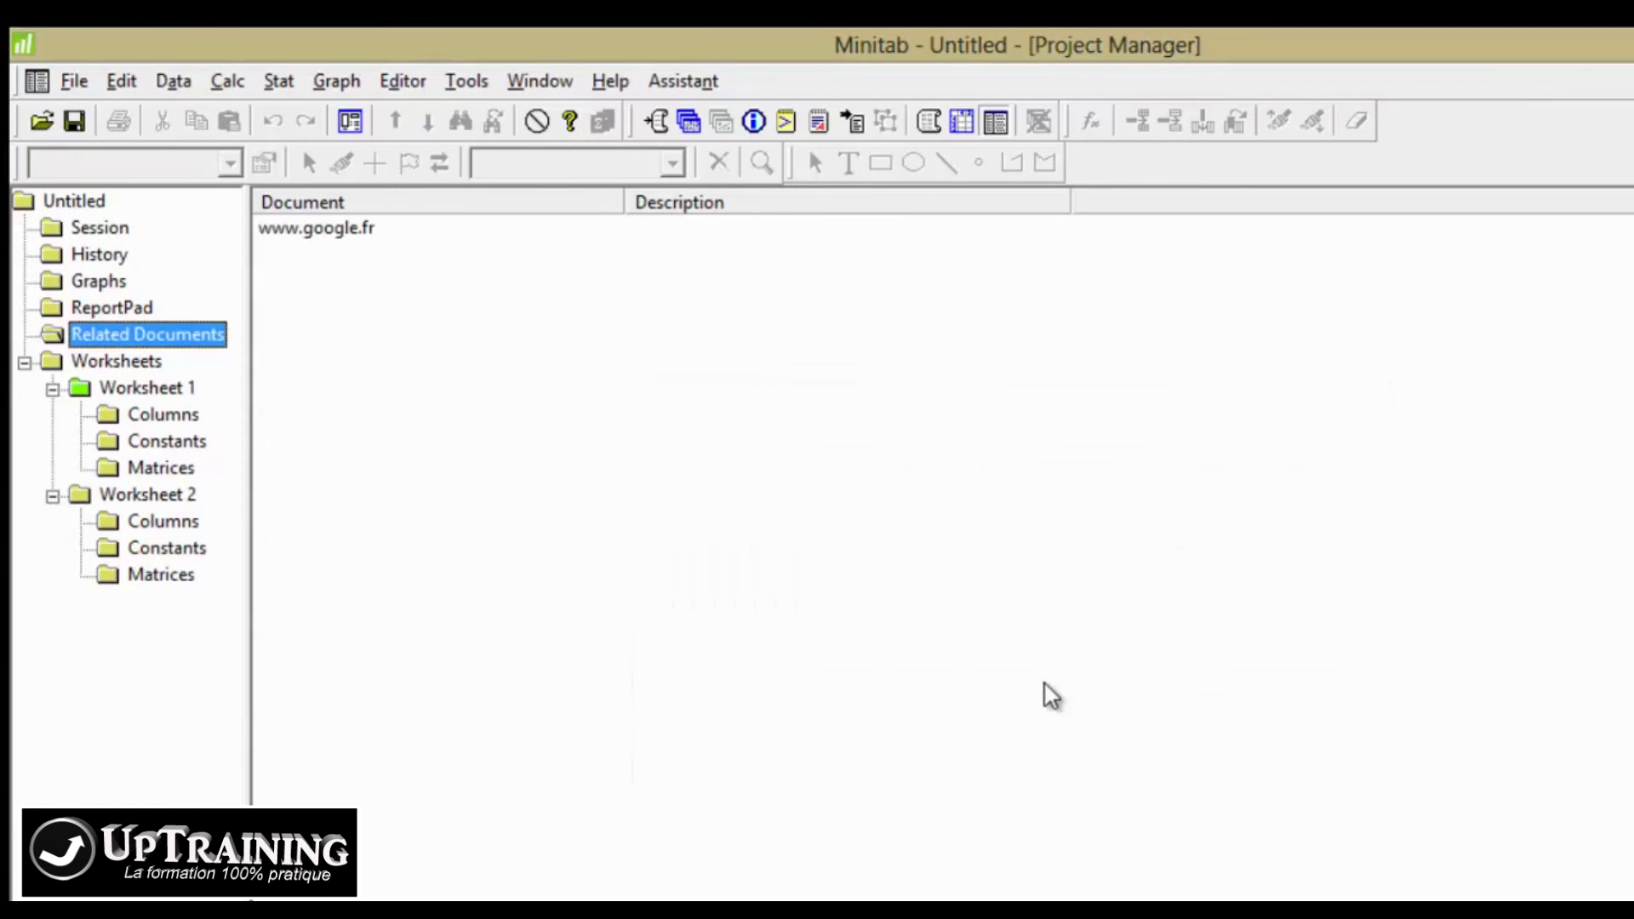
pyautogui.click(351, 235)
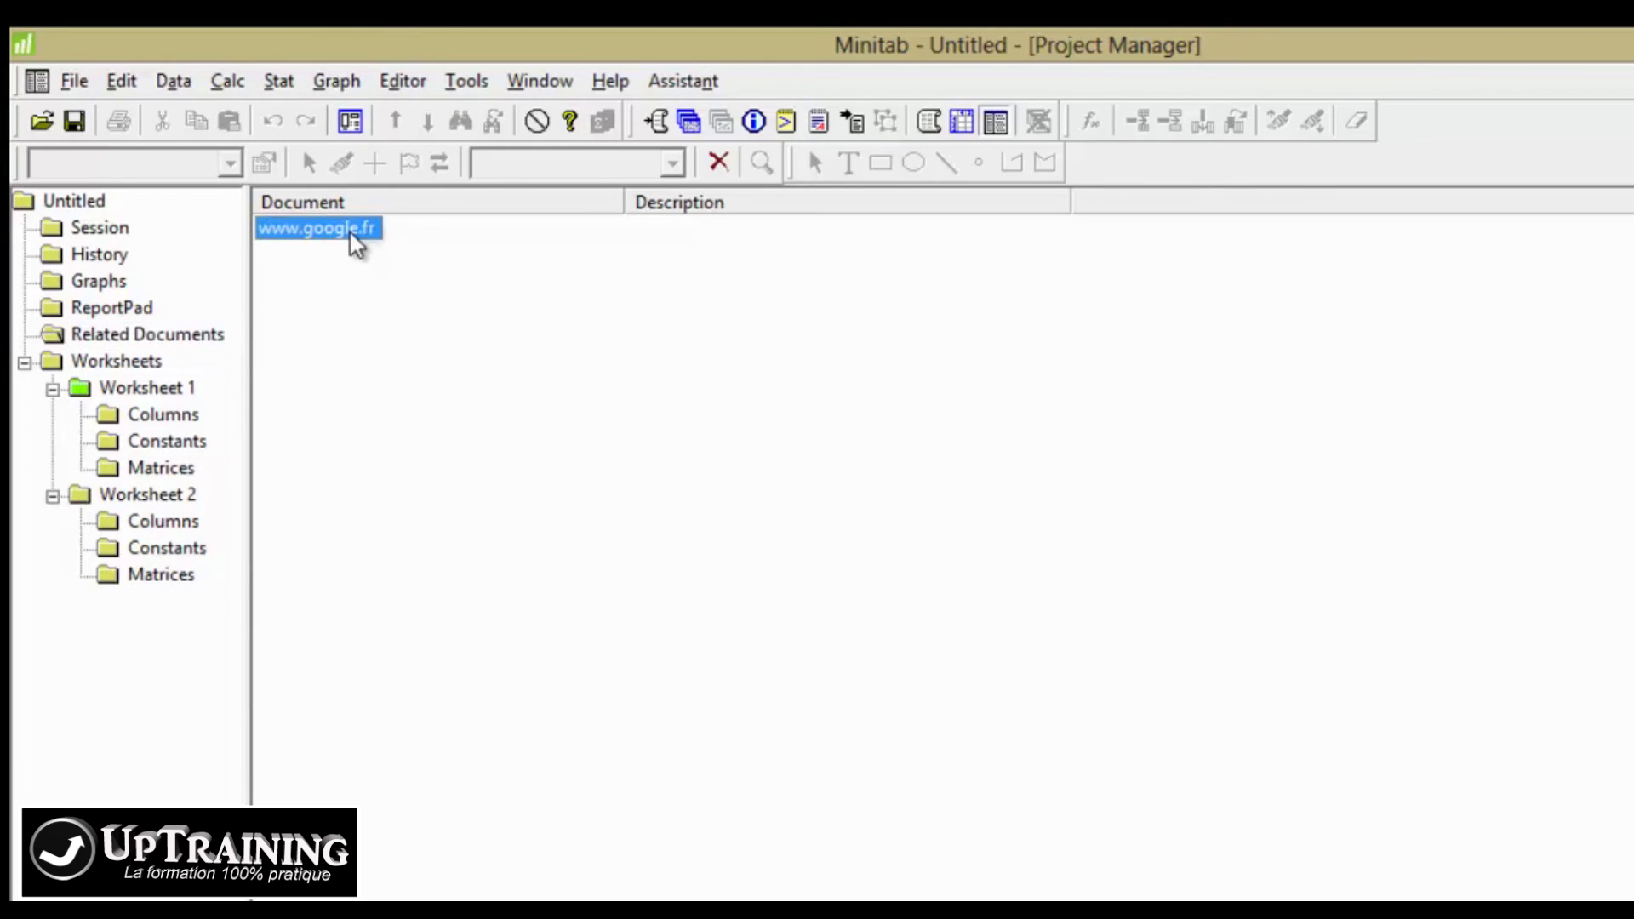
pyautogui.doubleClick(351, 234)
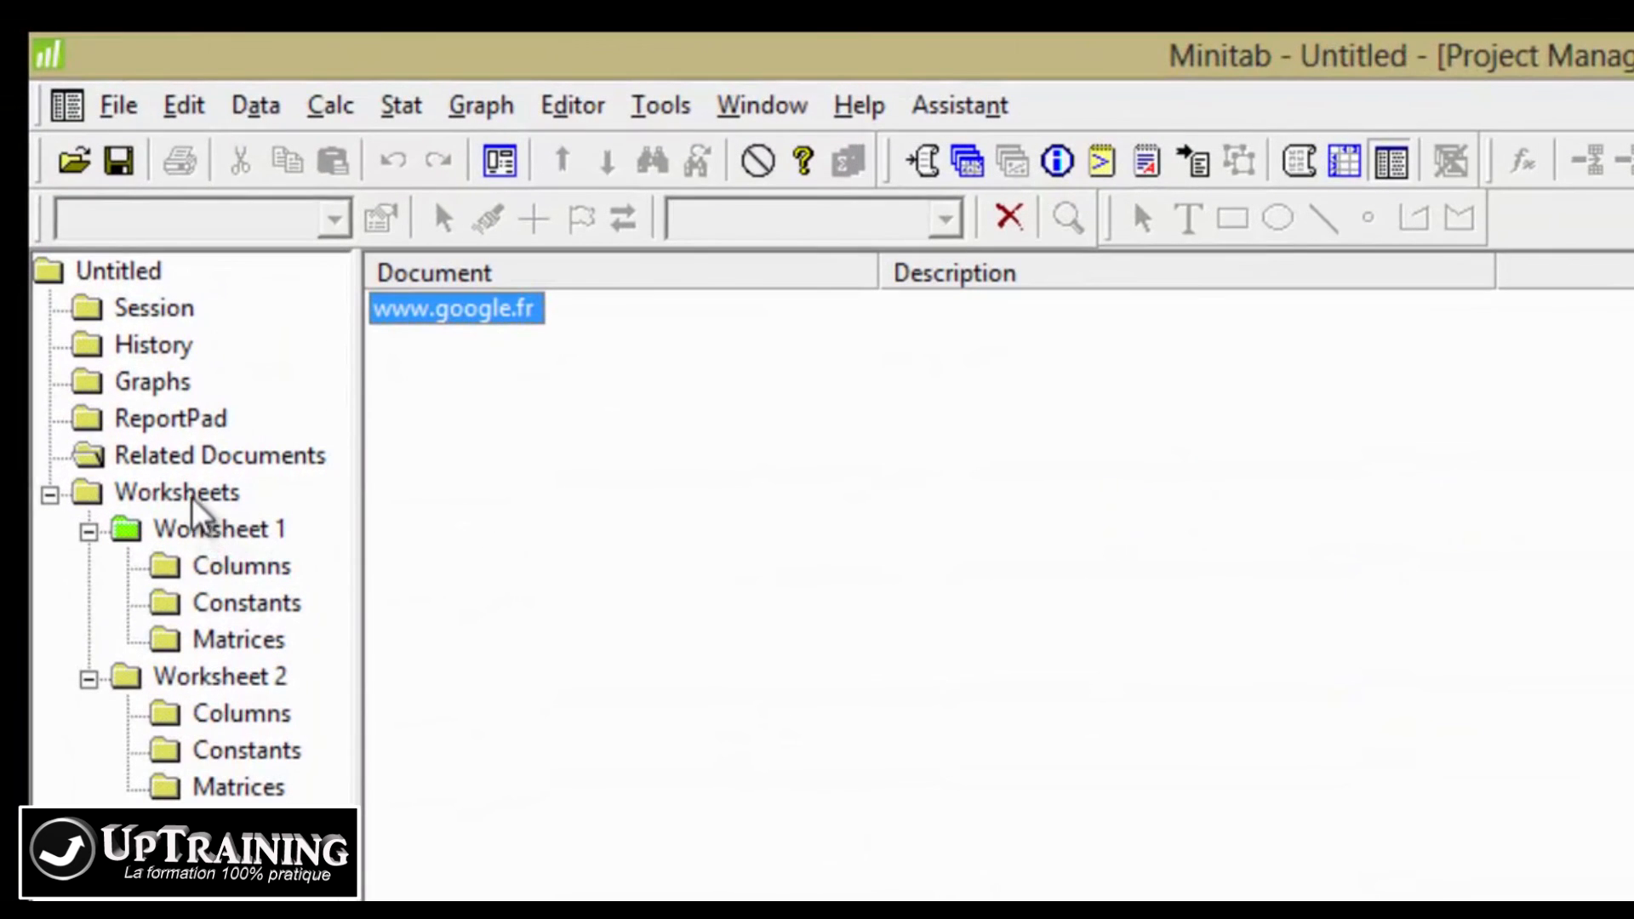
# Fill in the Worksheet 1 description with the creator's name and the date 01/01/2015.
pyautogui.click(205, 509)
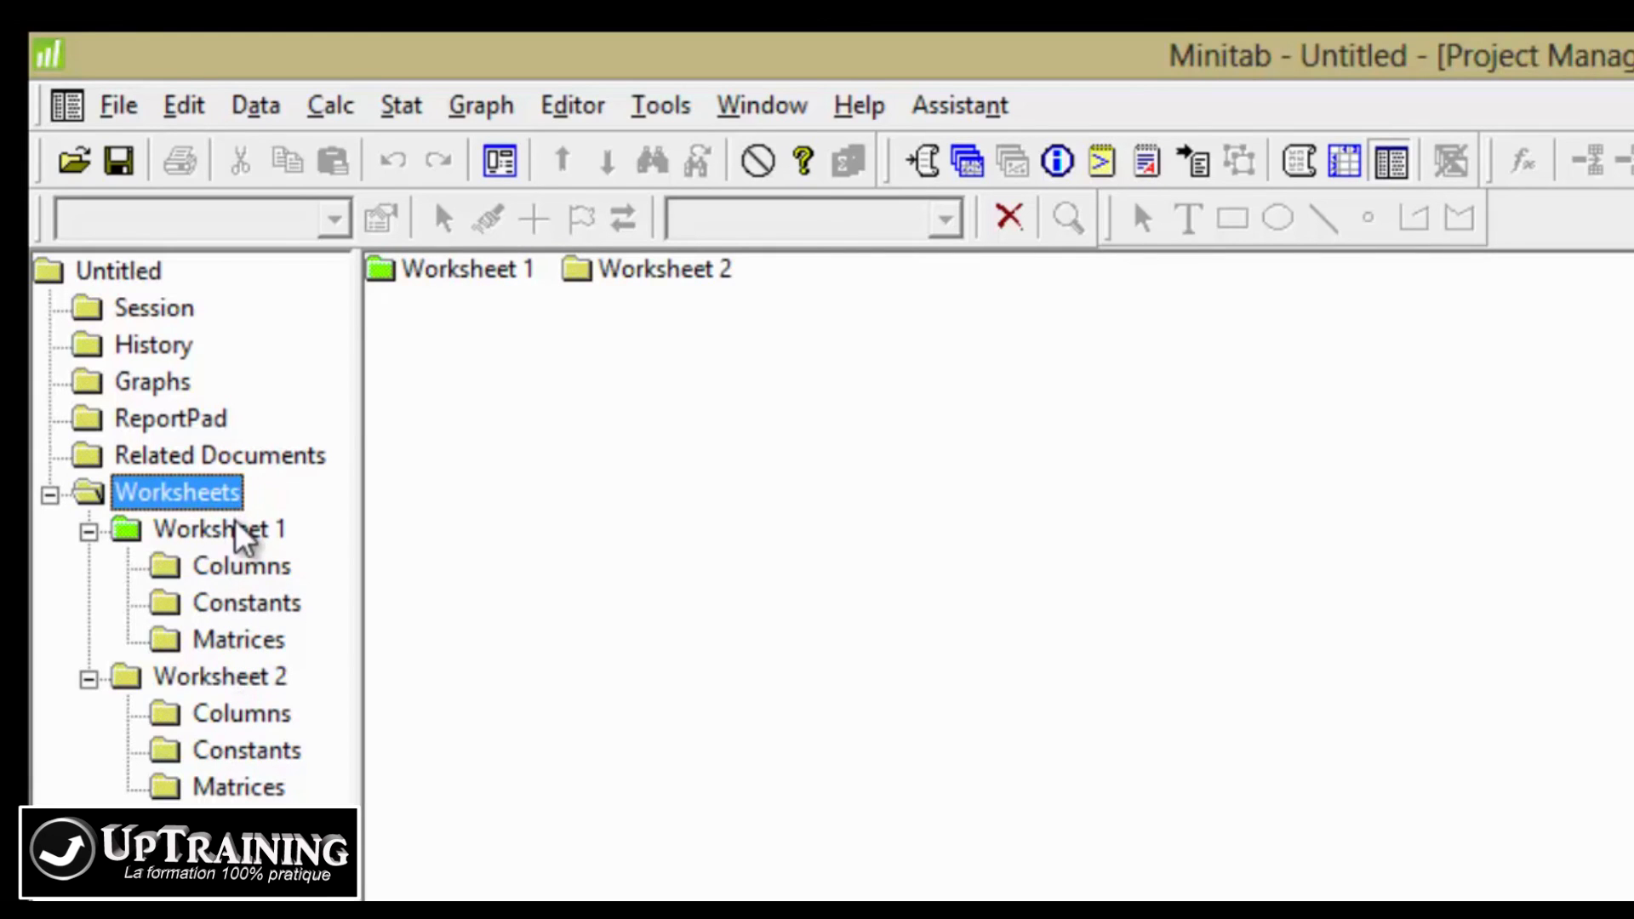
pyautogui.click(217, 530)
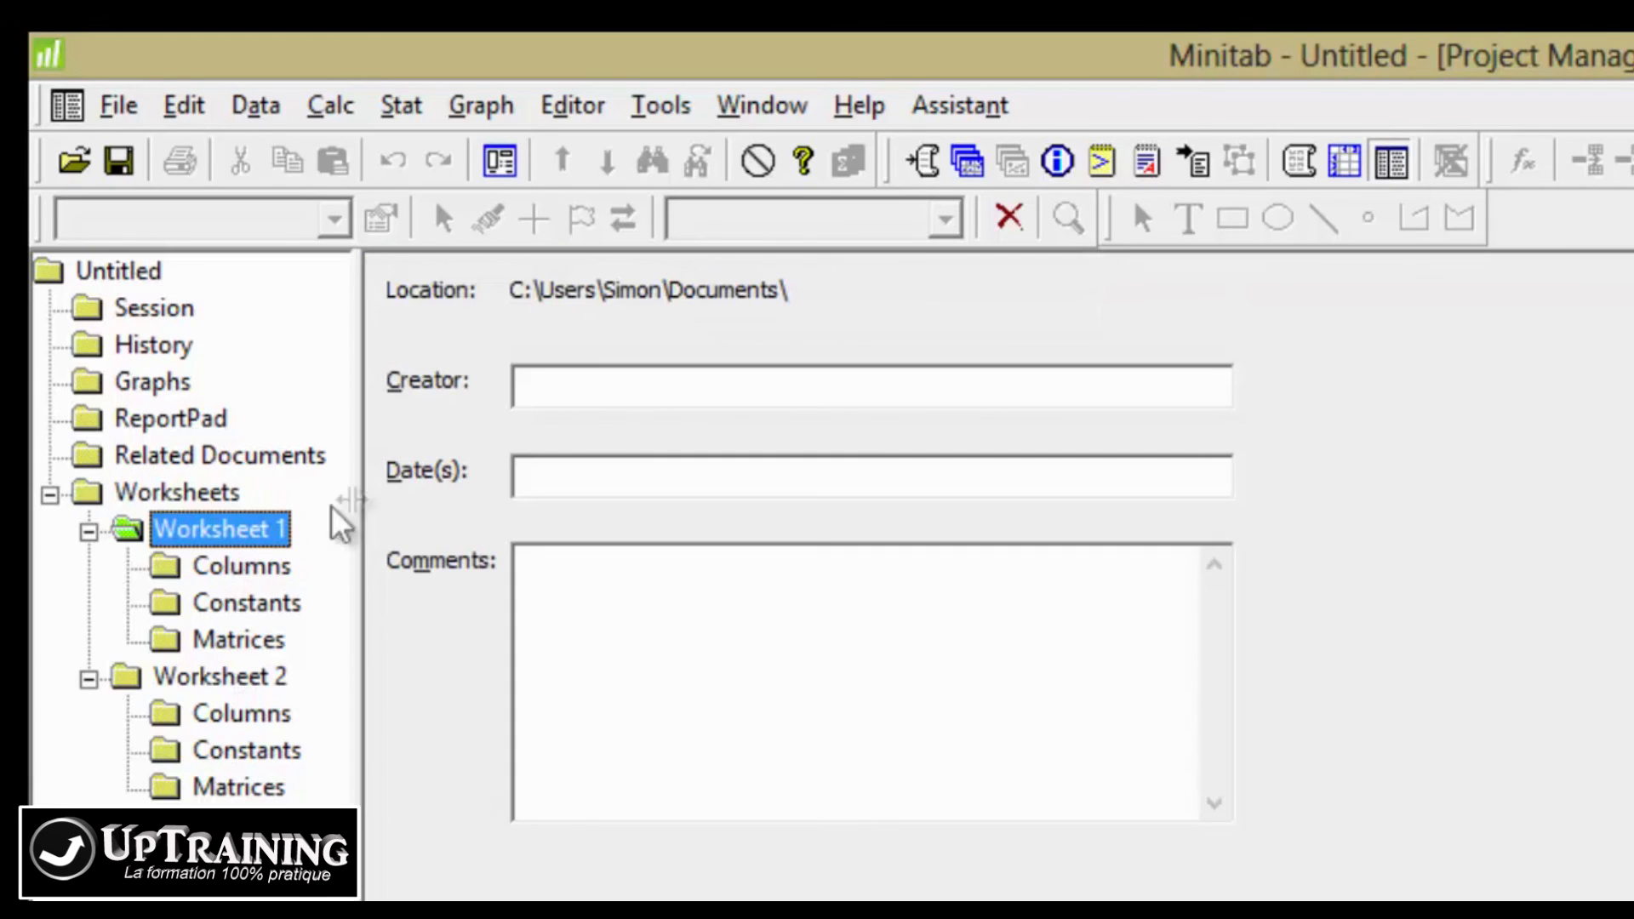
pyautogui.click(627, 390)
pyautogui.write('Simon')
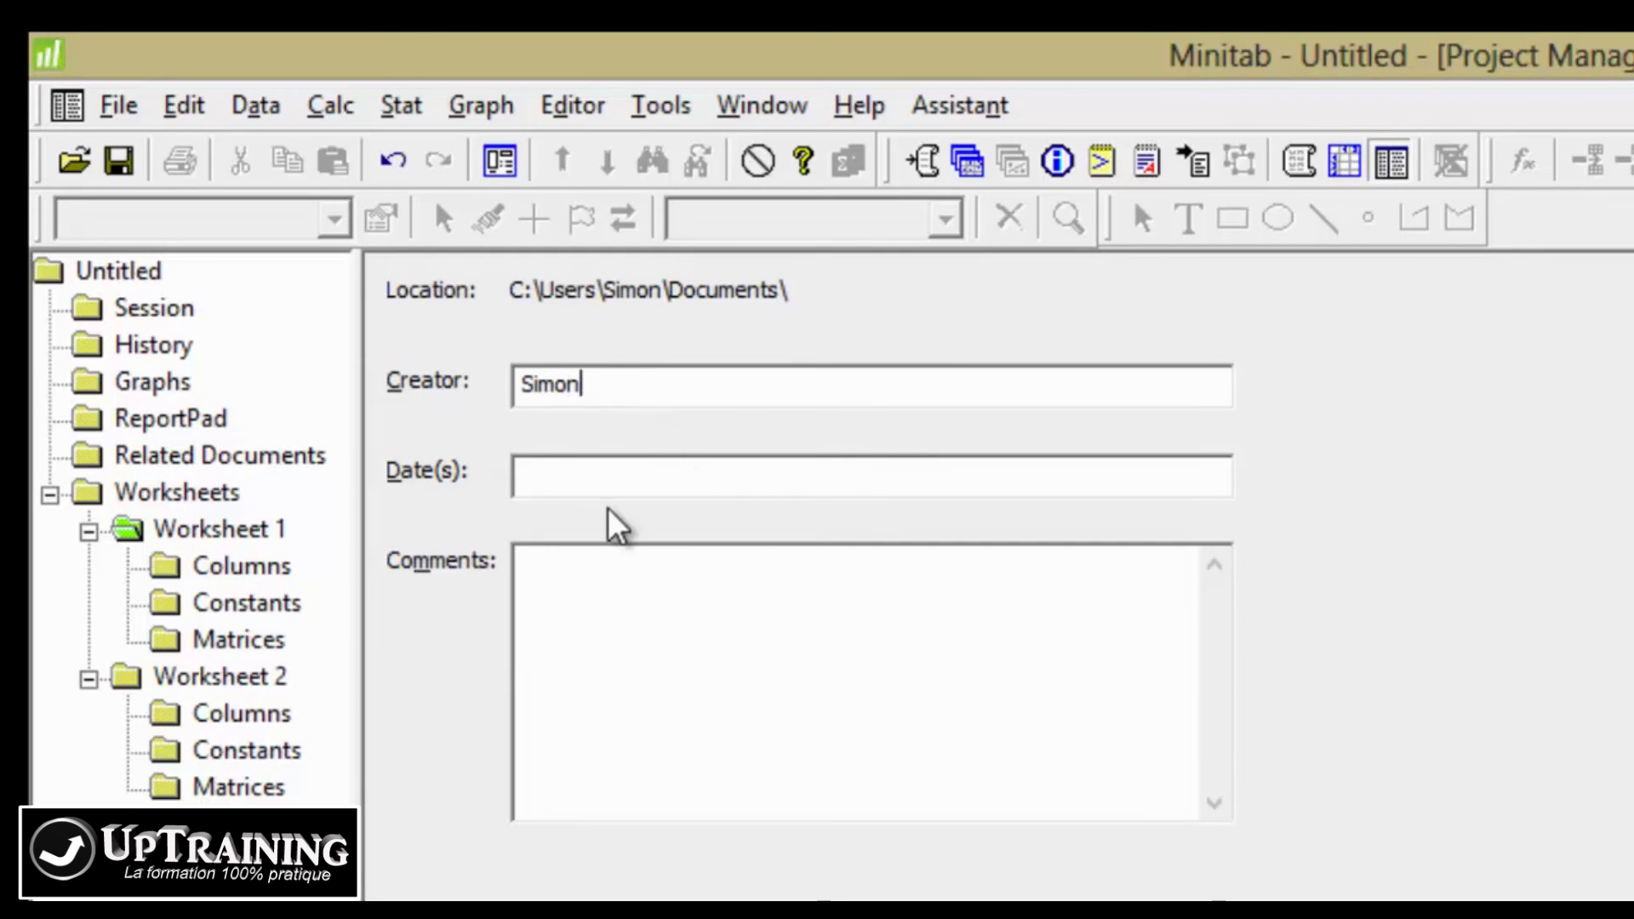
pyautogui.click(595, 473)
pyautogui.write('01/01/2015')
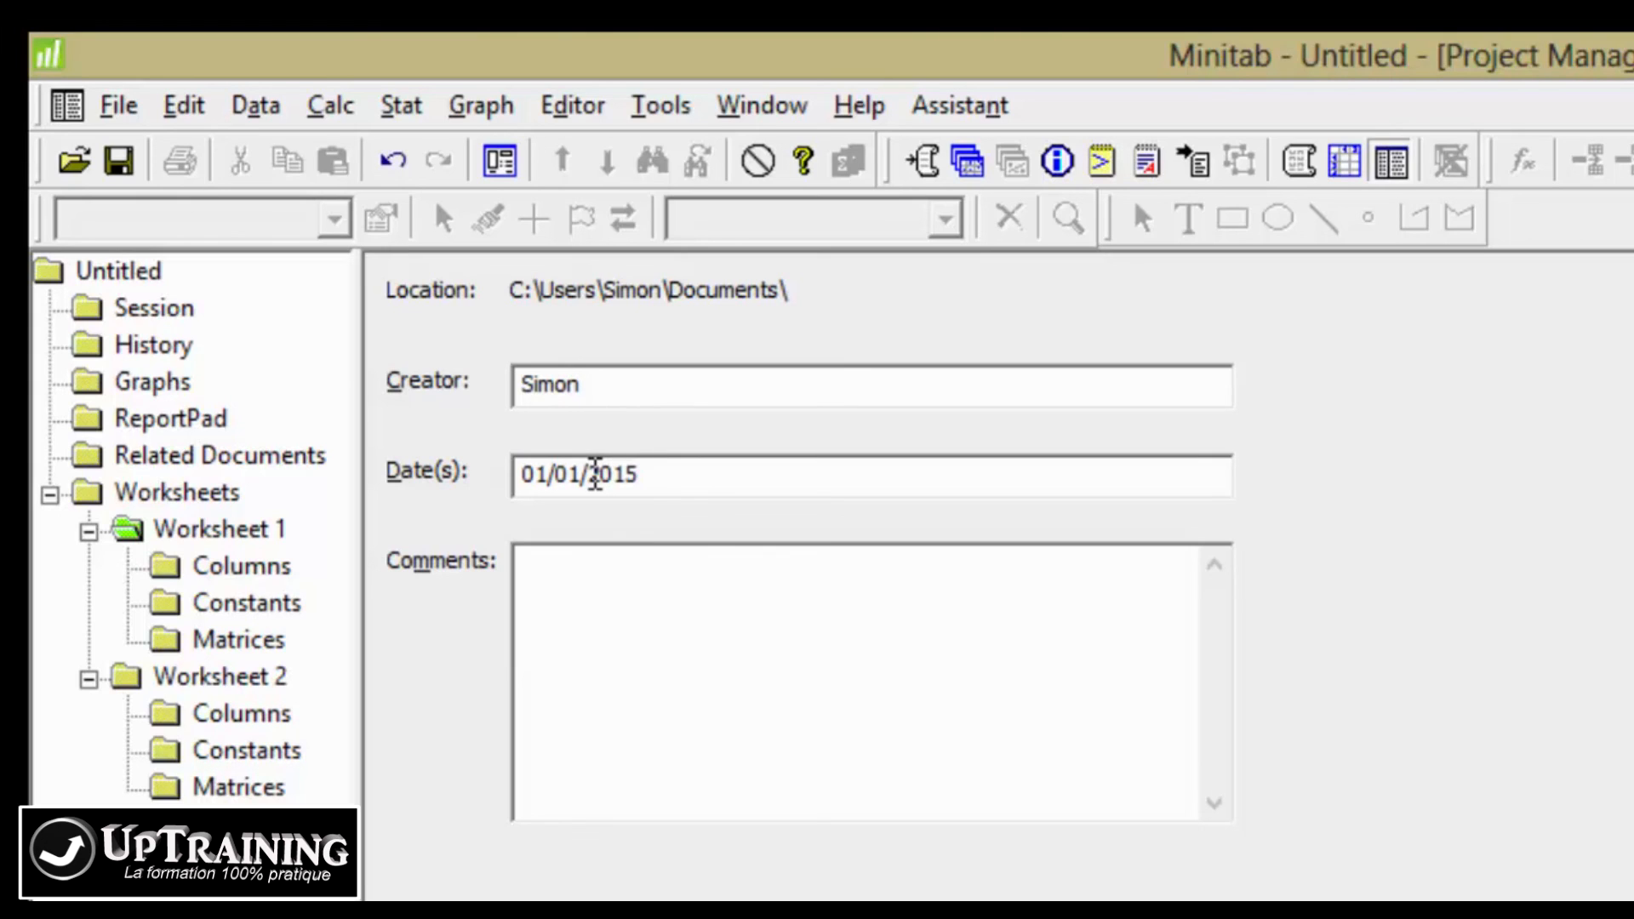
# Enter the comment "Analyse statistique" for Worksheet 1 and display the list of its columns.
pyautogui.click(615, 561)
pyautogui.write('Analyse statiq')
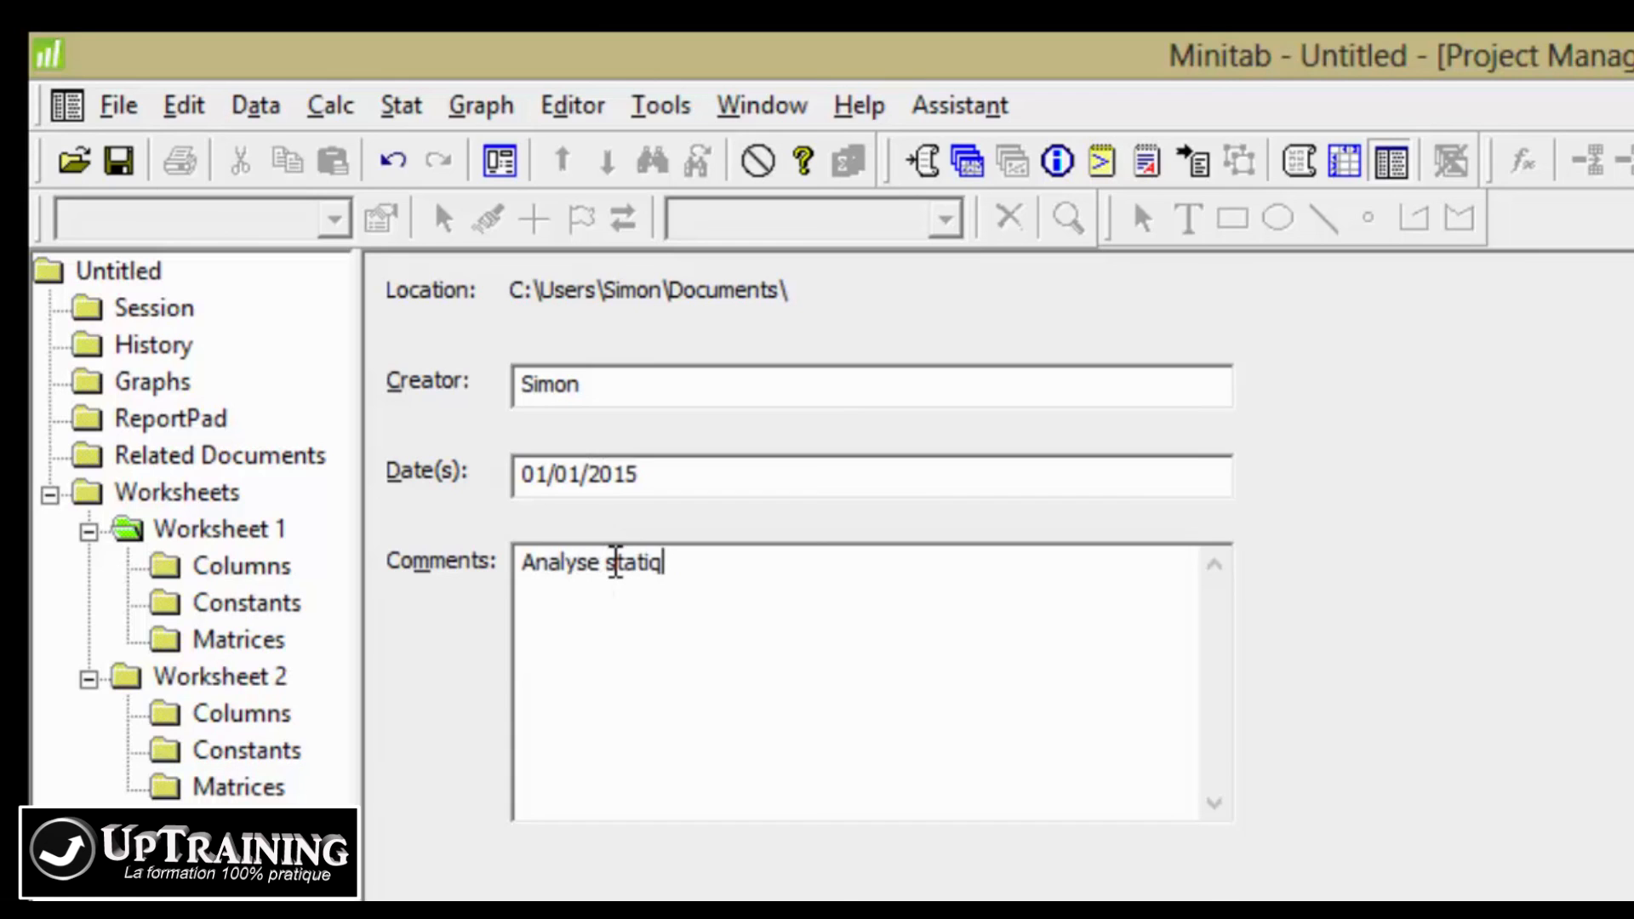
pyautogui.press('BackSpace')
pyautogui.write('stique')
pyautogui.click(280, 580)
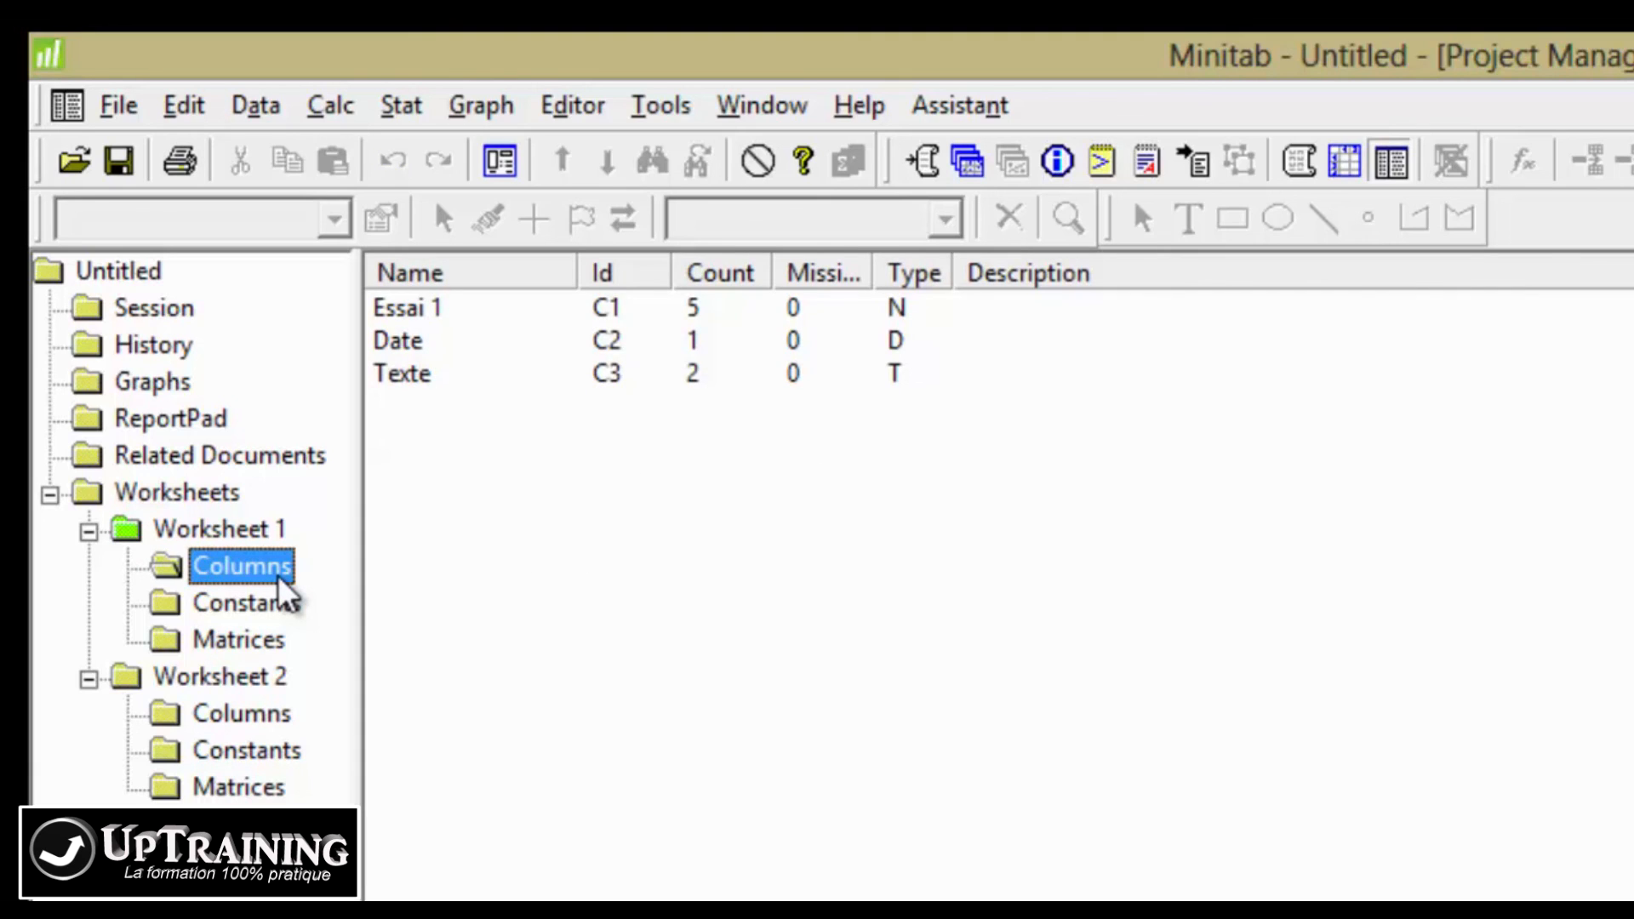